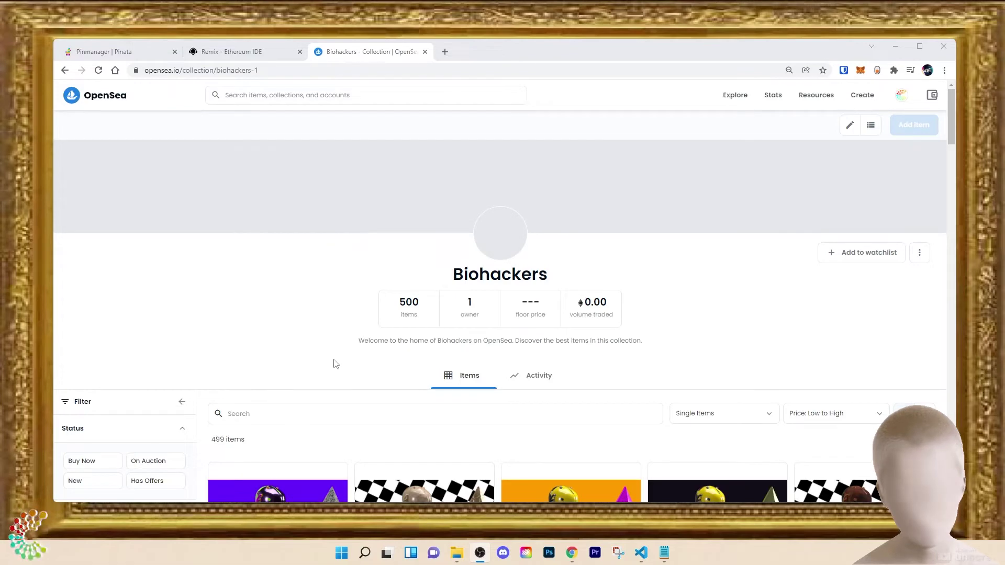
Switch to the Remix IDE tab showing the deployed Biohackers contract.
left_click(231, 53)
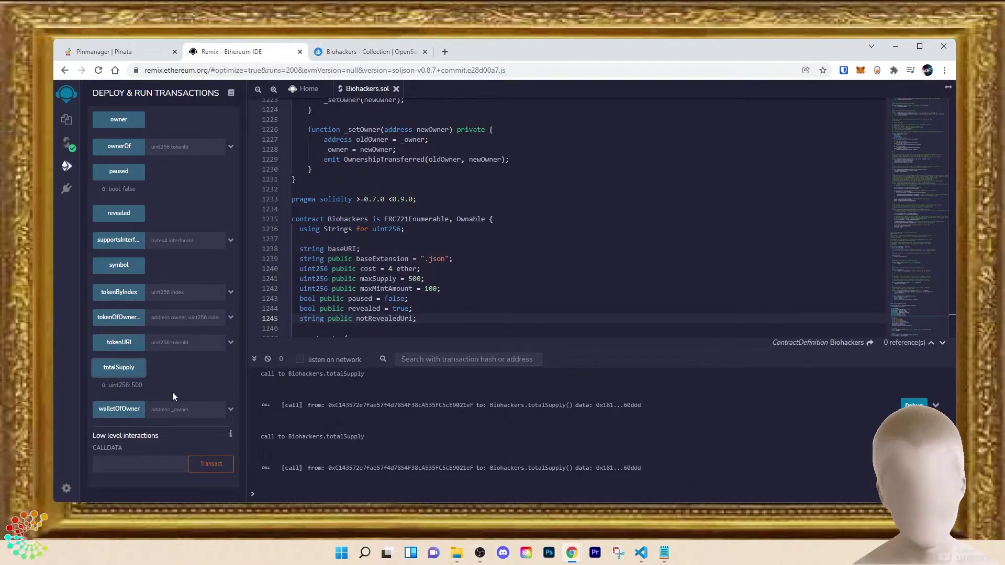
scroll(172, 393, "up", 10)
scroll(172, 391, "up", 3)
key("alt+Tab")
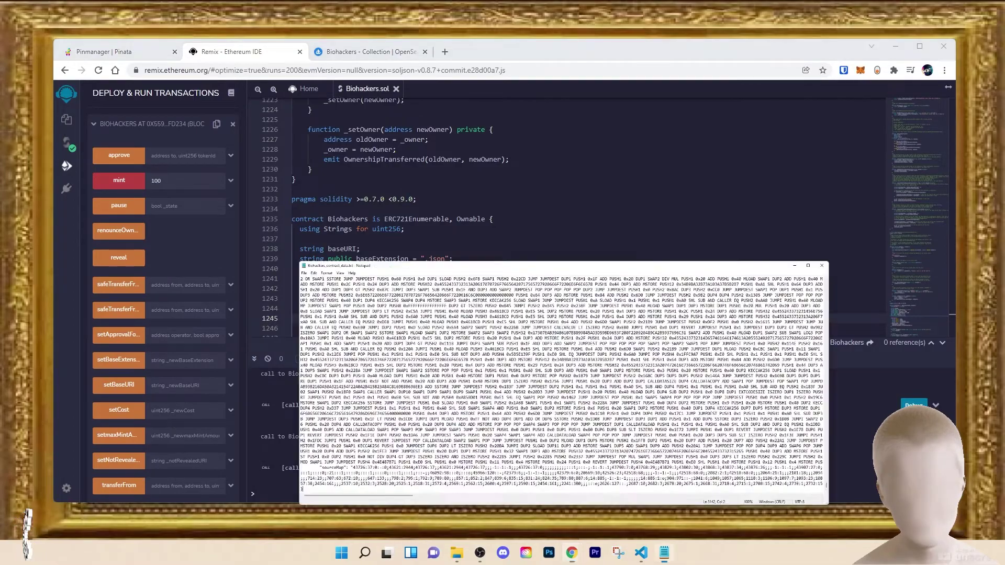
scroll(969, 403, "up", 5)
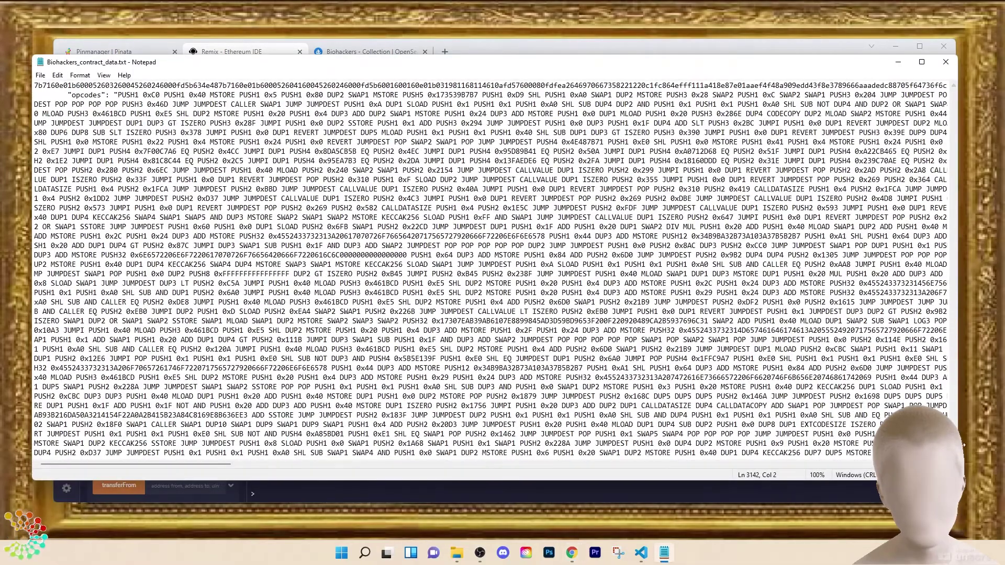
scroll(657, 159, "up", 10)
scroll(657, 159, "up", 10)
scroll(658, 159, "up", 10)
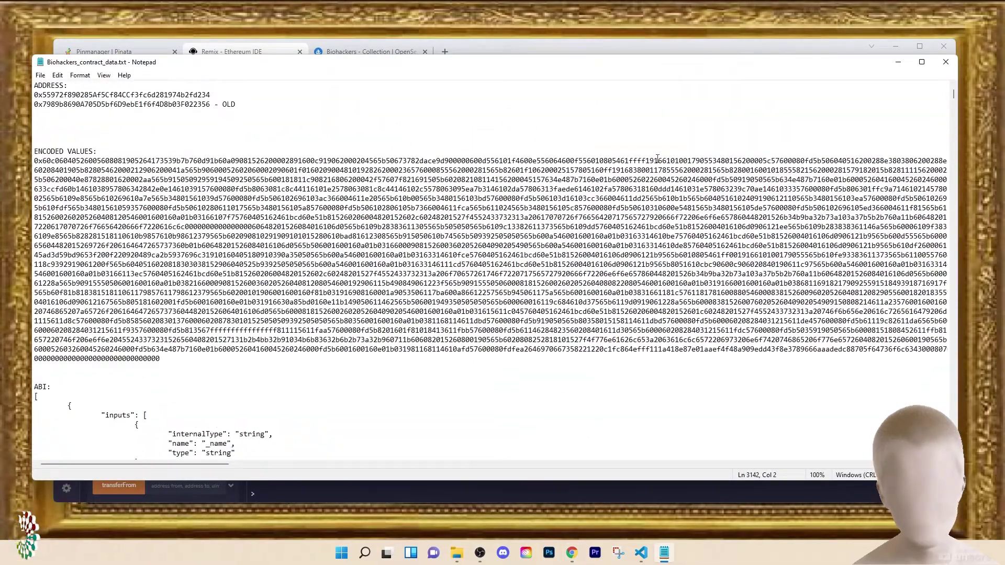
left_click(64, 107)
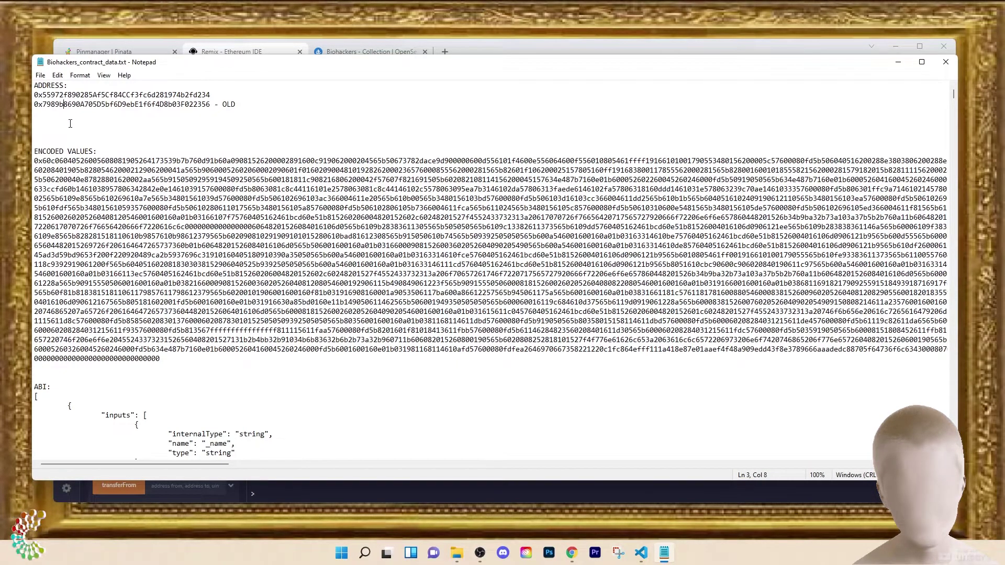
left_click(897, 61)
scroll(425, 253, "up", 5)
scroll(425, 254, "up", 5)
scroll(426, 254, "up", 5)
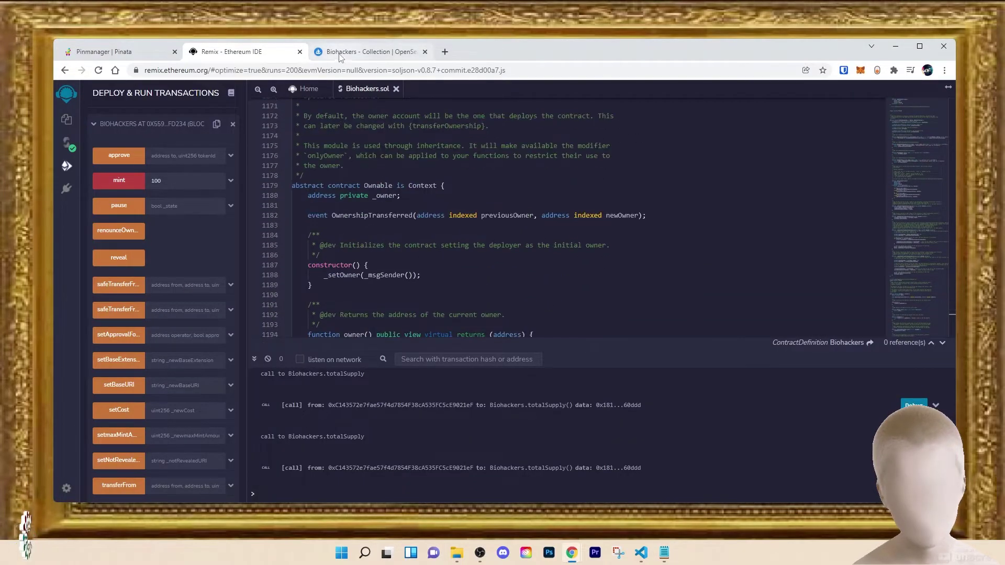
Return to the Biohackers collection on OpenSea and enter its Edit My Collection page.
left_click(339, 54)
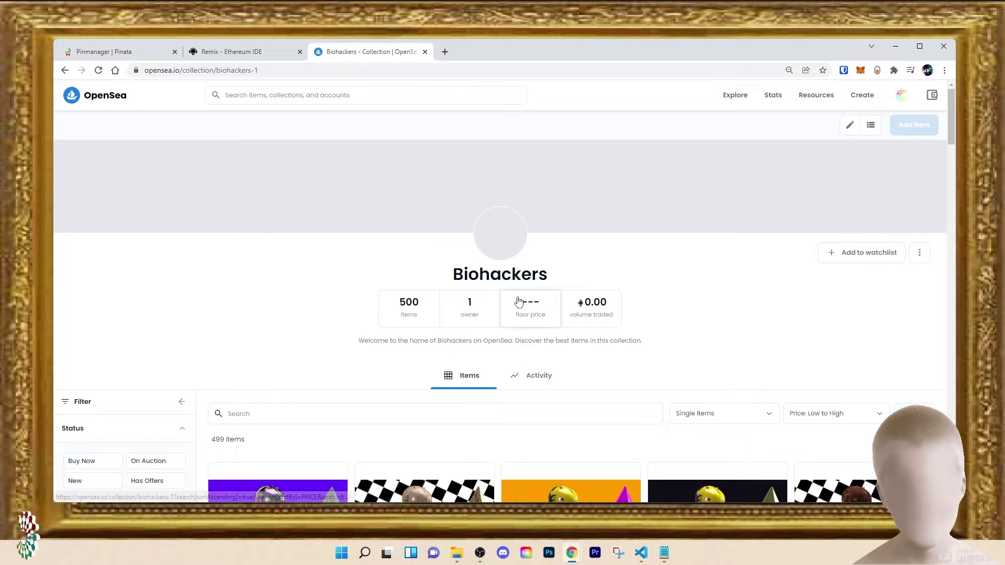
scroll(448, 400, "down", 3)
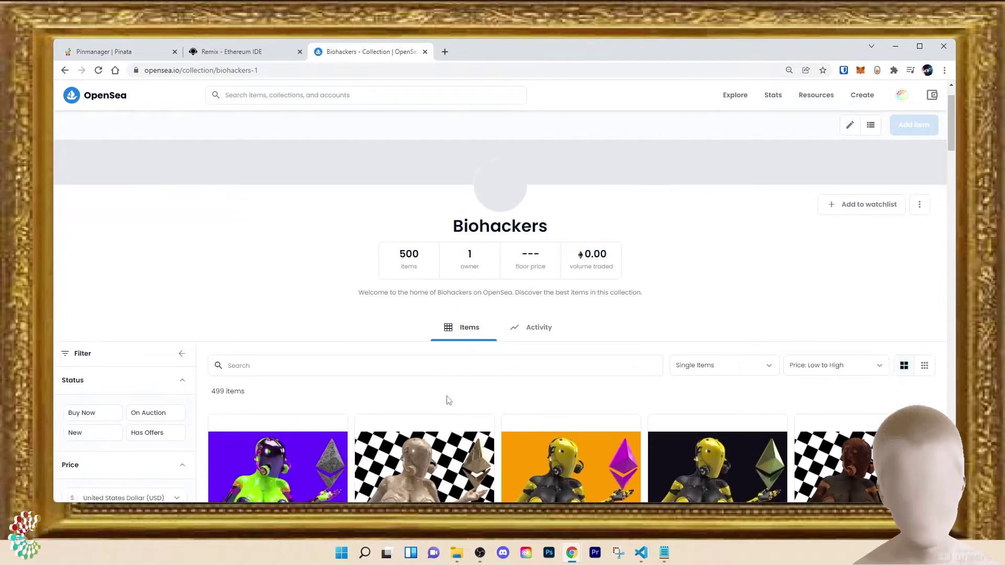
scroll(636, 416, "up", 3)
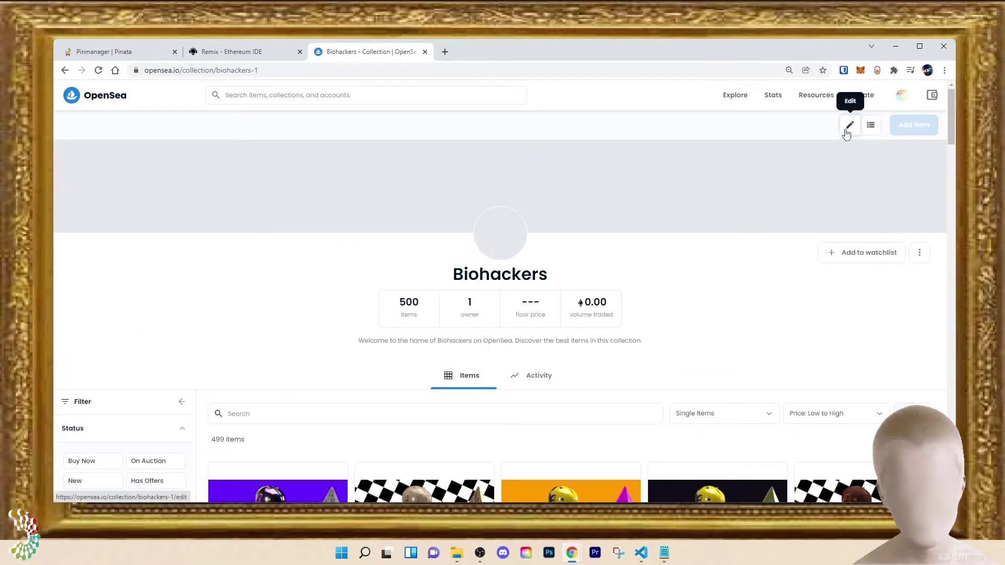
left_click(849, 125)
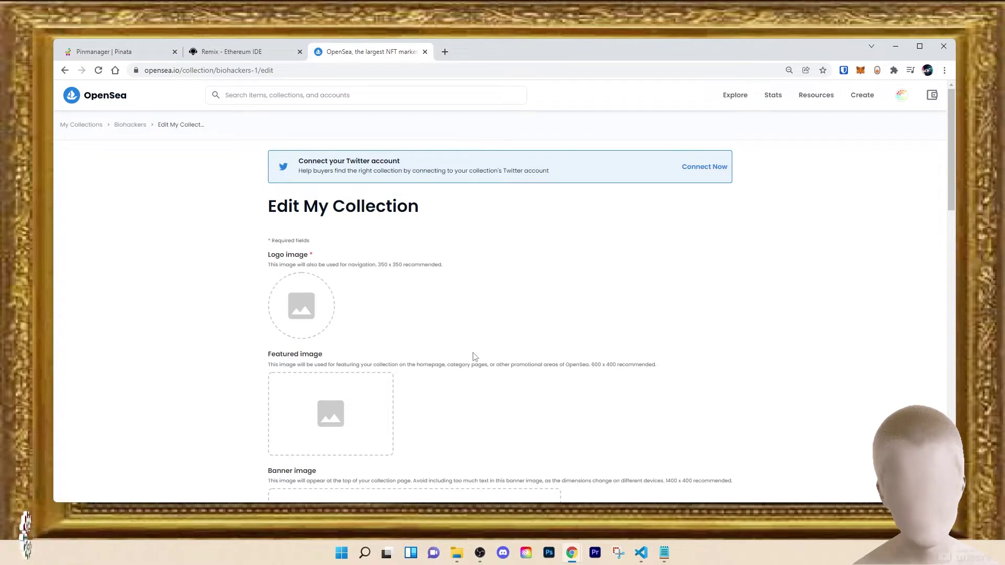
mouse_move(642, 552)
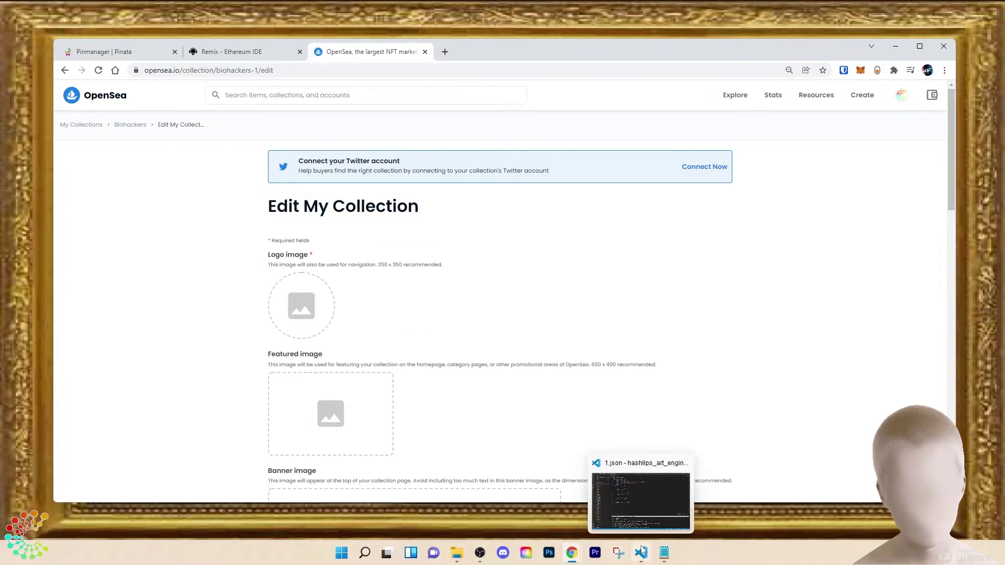
Run node utils/preview_gif.js in the VS Code terminal to build preview.gif from the 500 images.
left_click(641, 552)
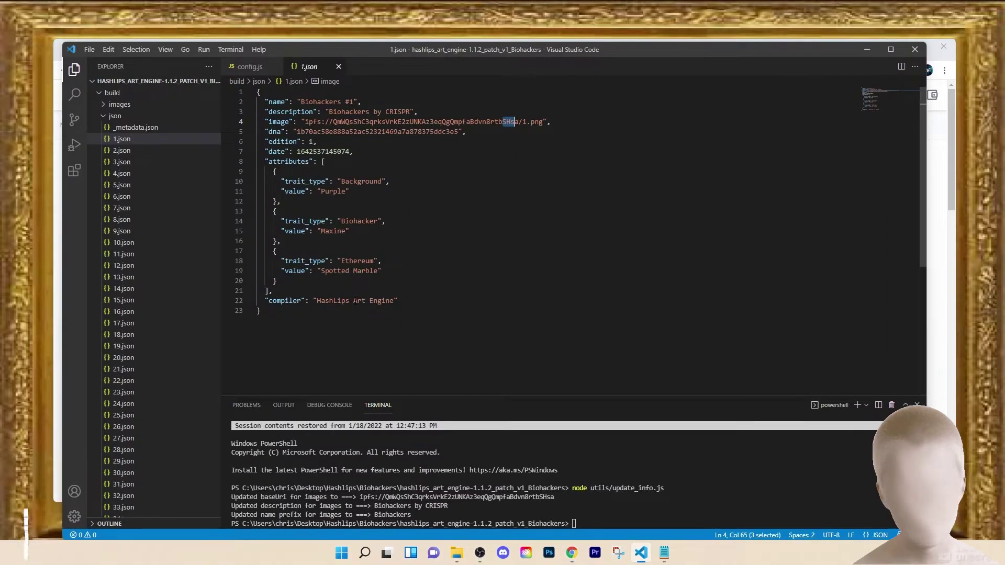
left_click(105, 117)
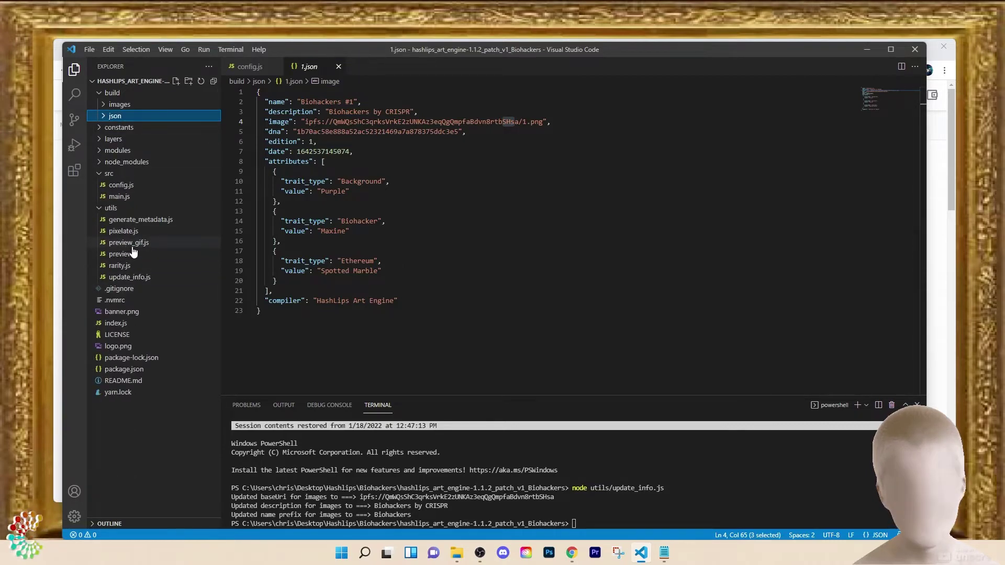
left_click(599, 531)
type("node")
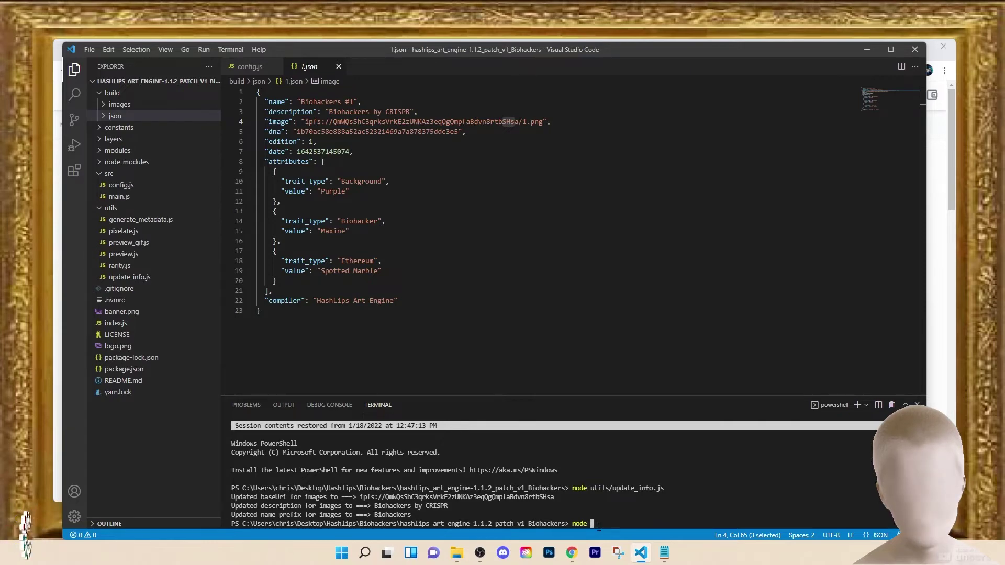
type("utils/")
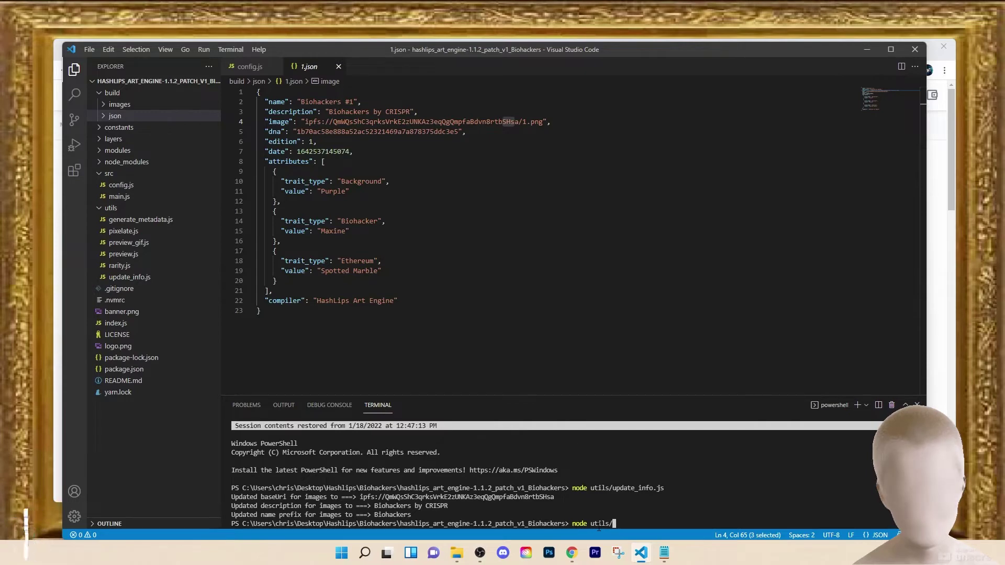
type("preview_")
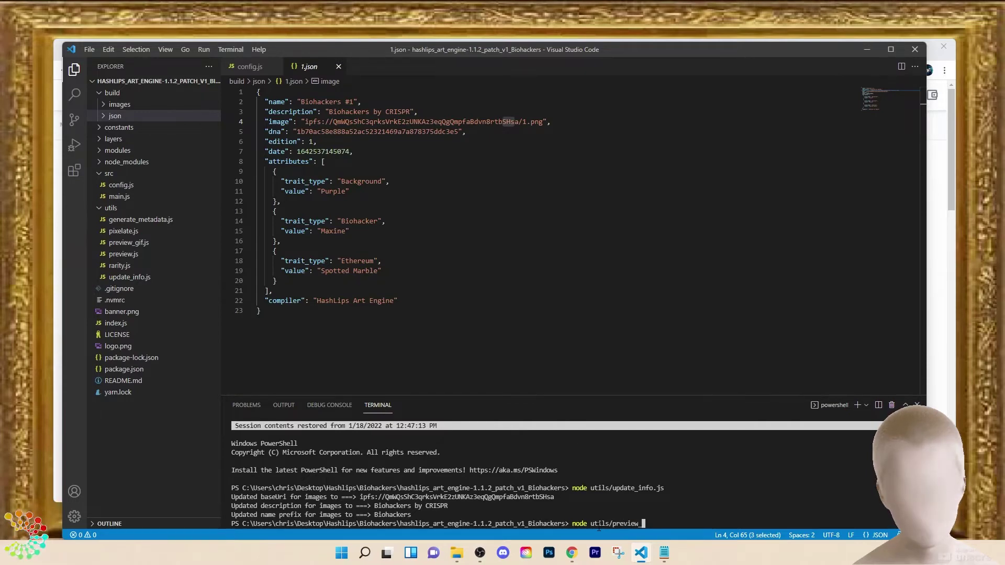
type("gif.")
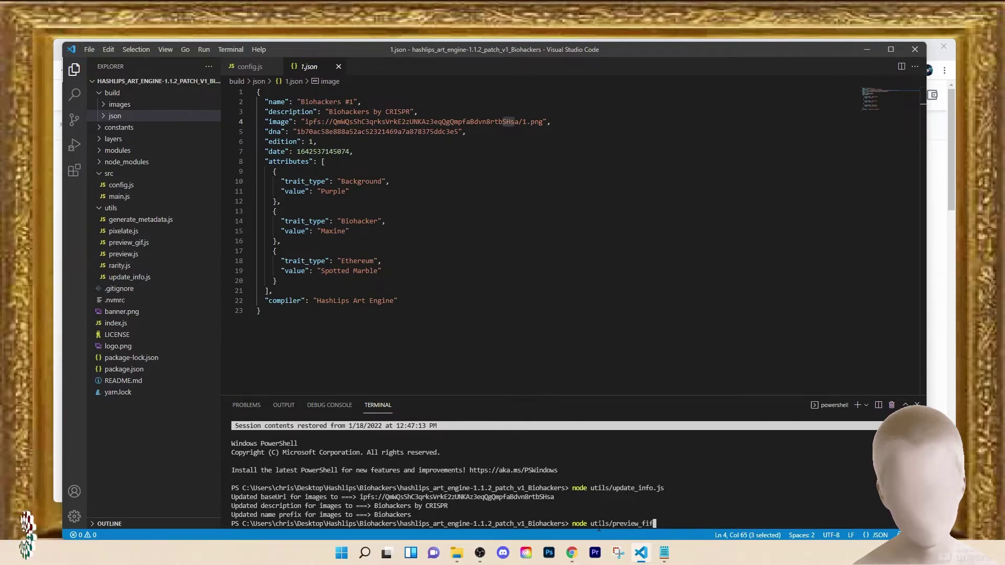
type("js")
key("Return")
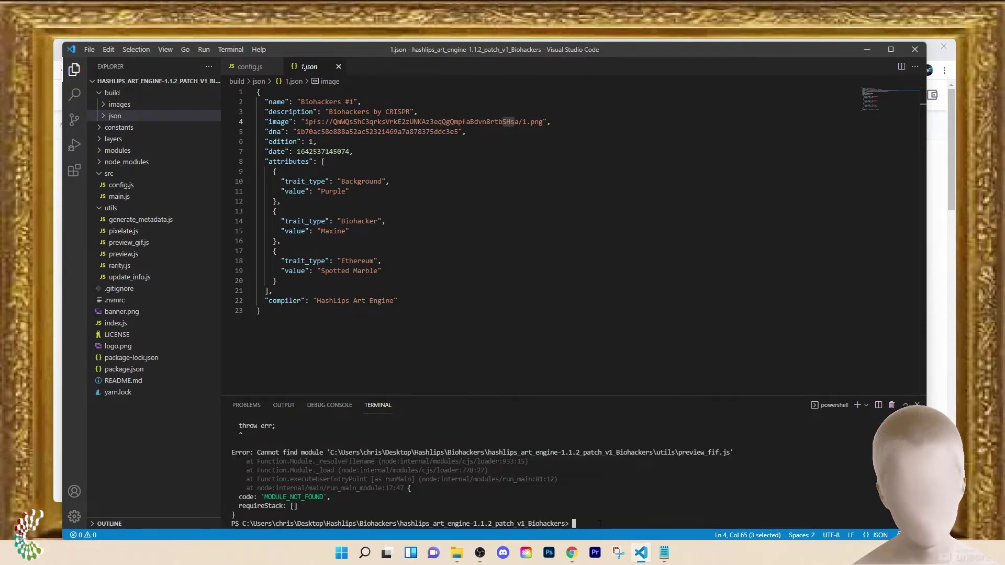
type("node ")
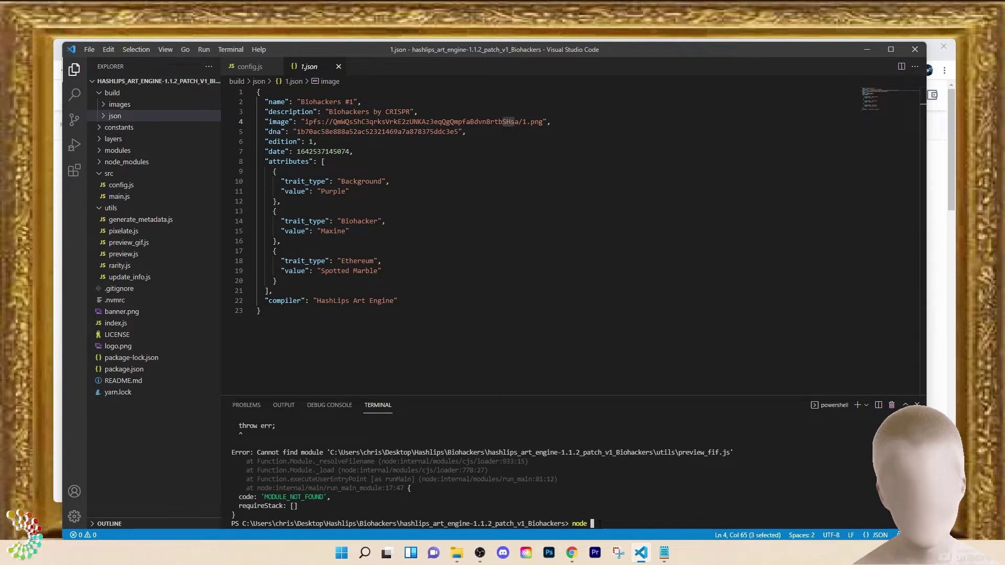
type("utils/")
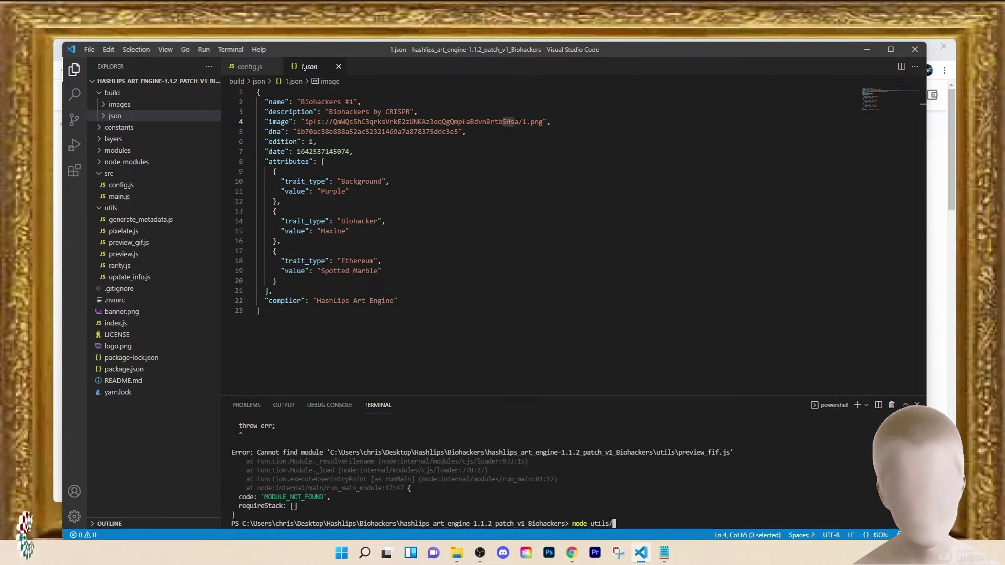
type("preview_")
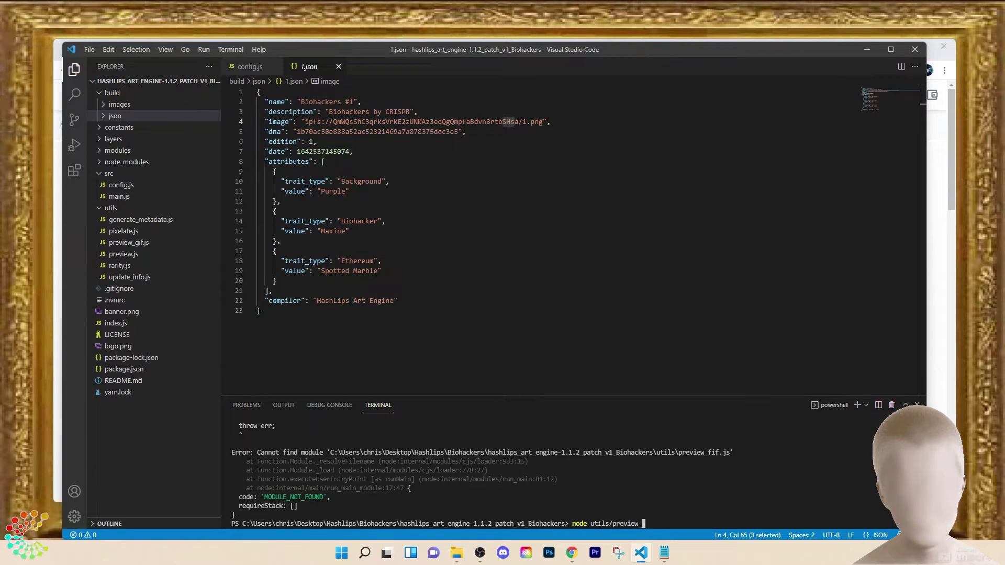
type("gif.j")
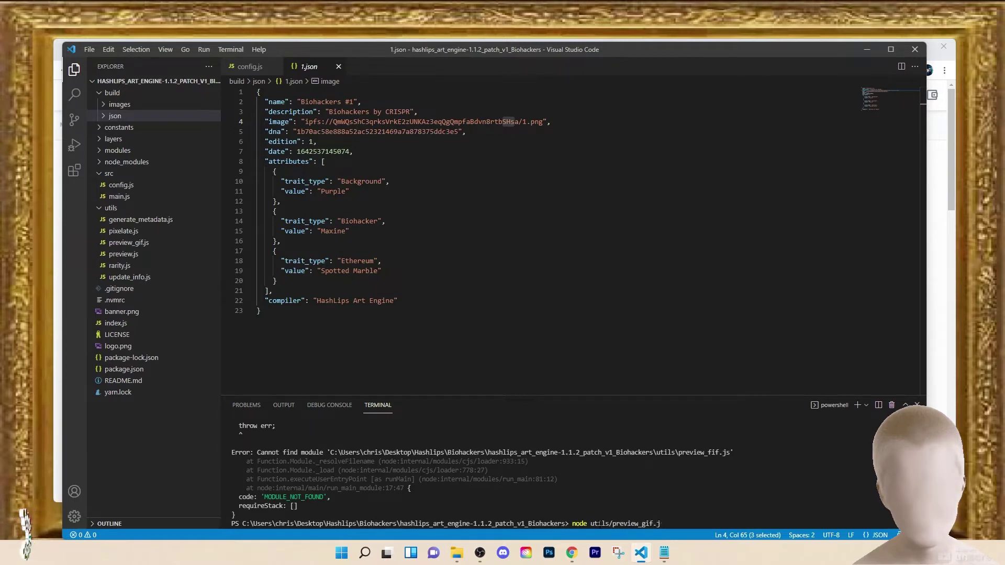
type("s")
key("Return")
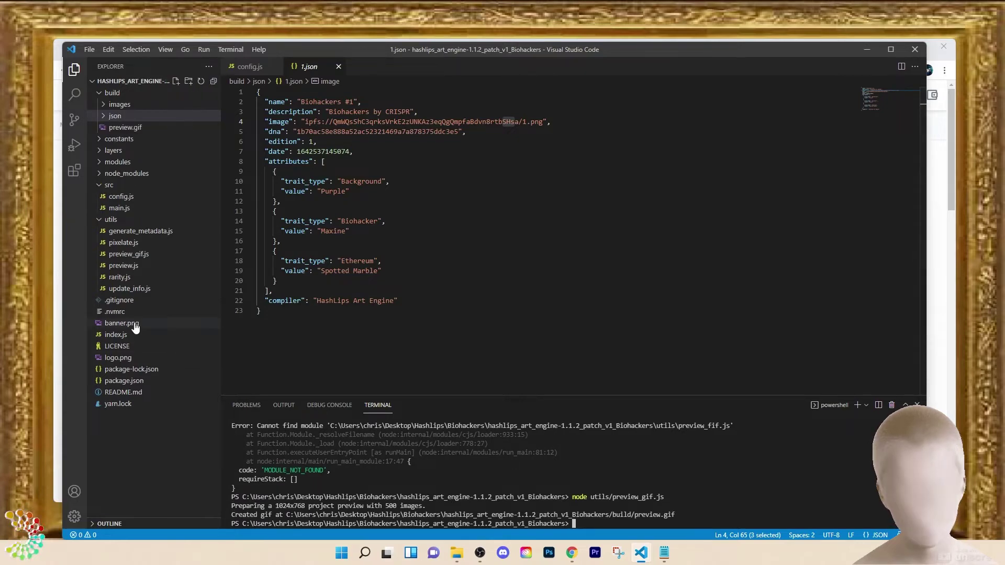
mouse_move(112, 92)
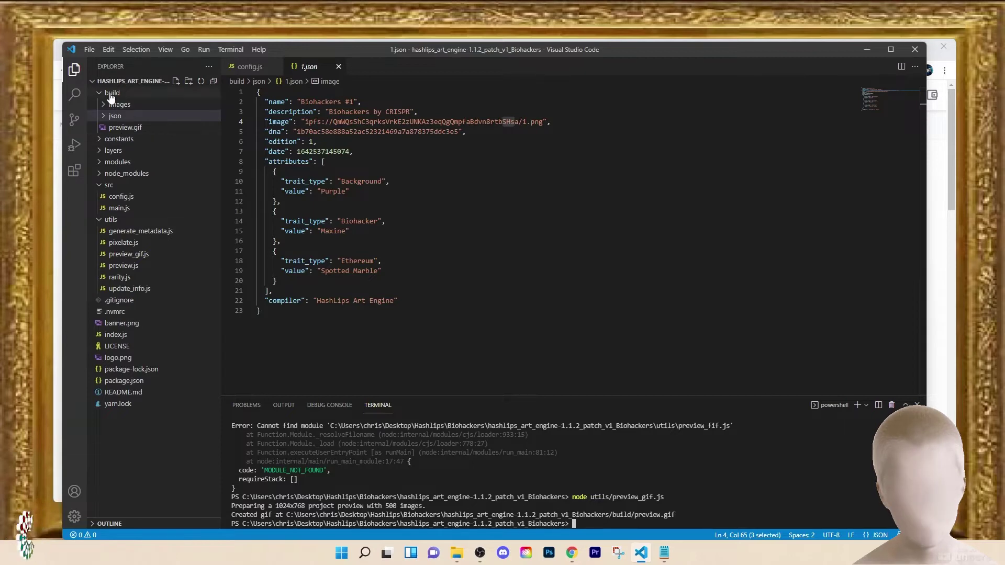
Locate the generated preview.gif inside the art engine's build folder.
left_click(456, 553)
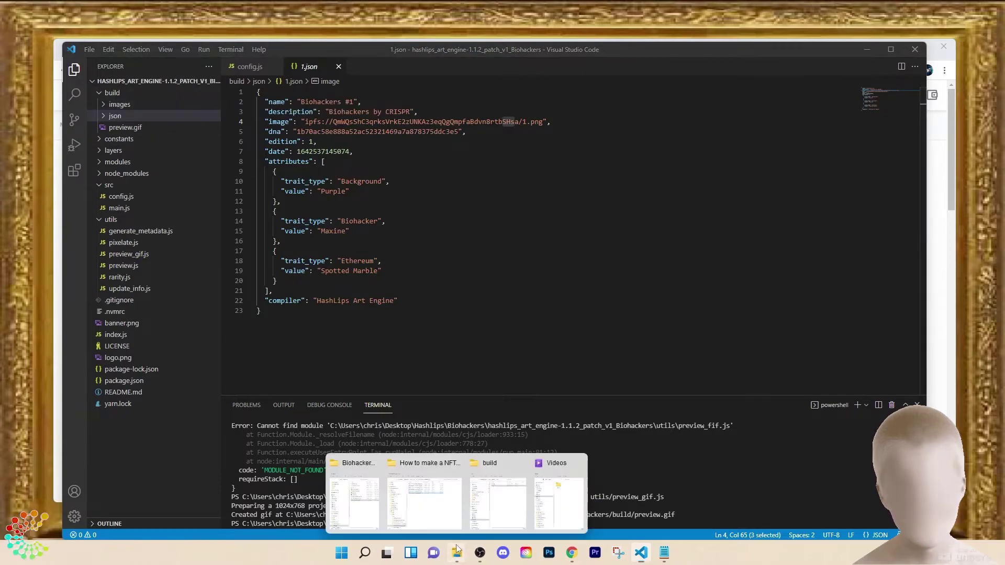
left_click(471, 500)
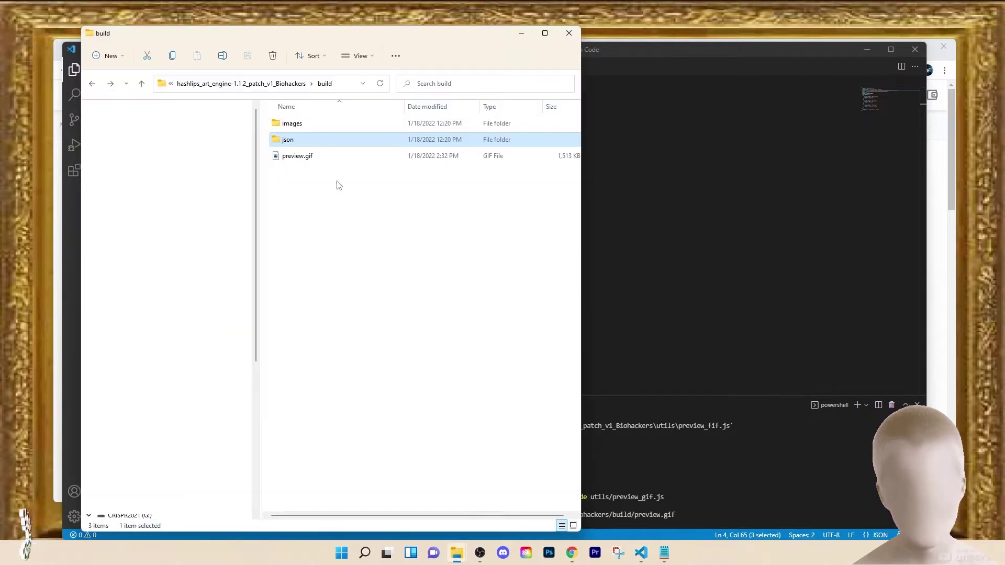
left_click(290, 84)
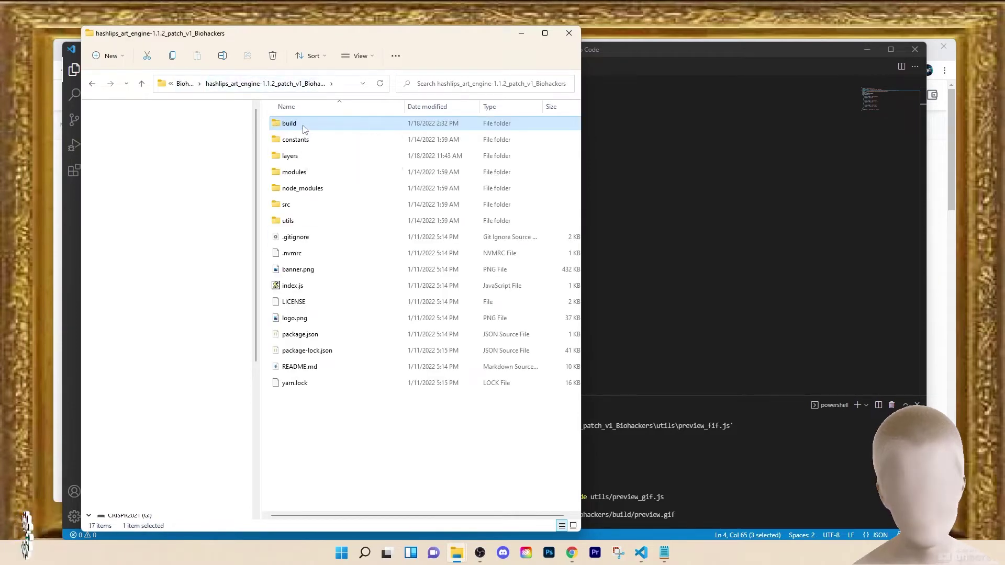
double_click(303, 125)
left_click(316, 158)
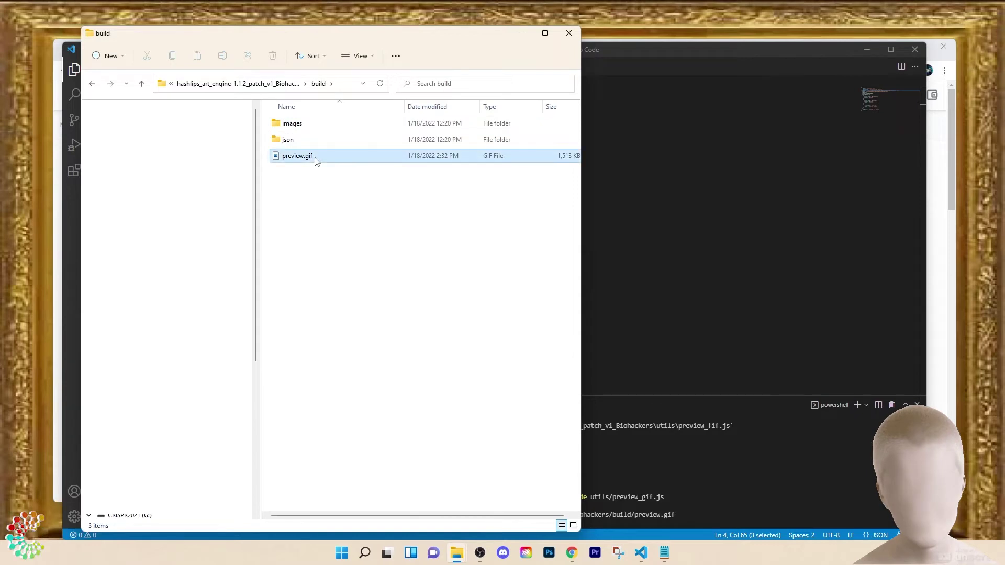
Copy preview.gif into the BioHackers data folder and put the build window away.
left_click(455, 552)
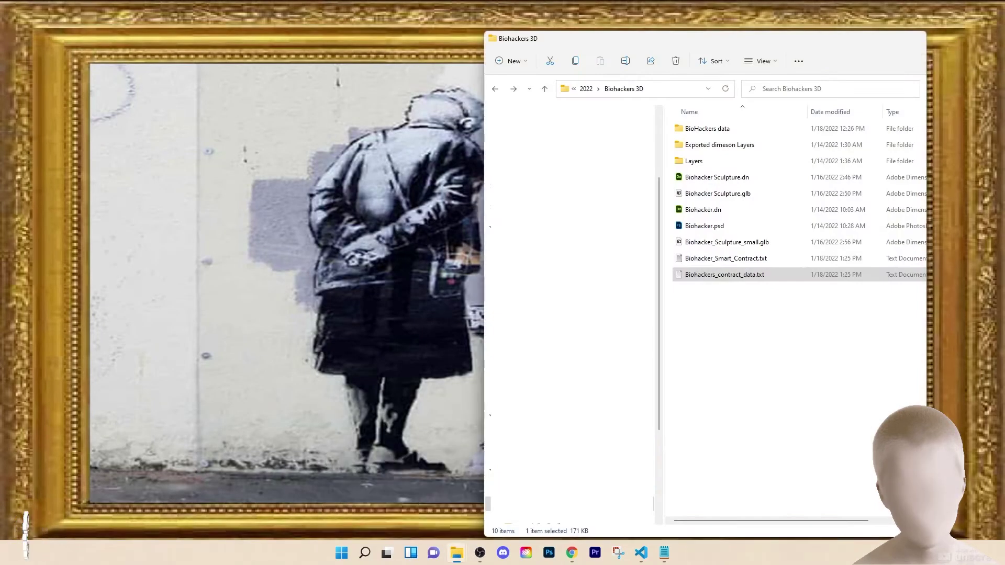
left_click(355, 495)
double_click(707, 129)
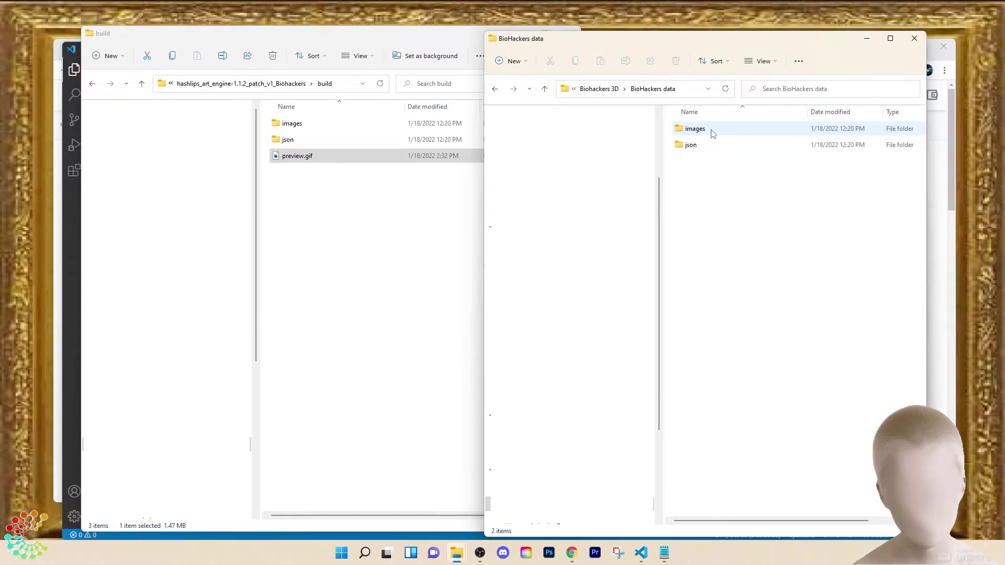
left_click(284, 156)
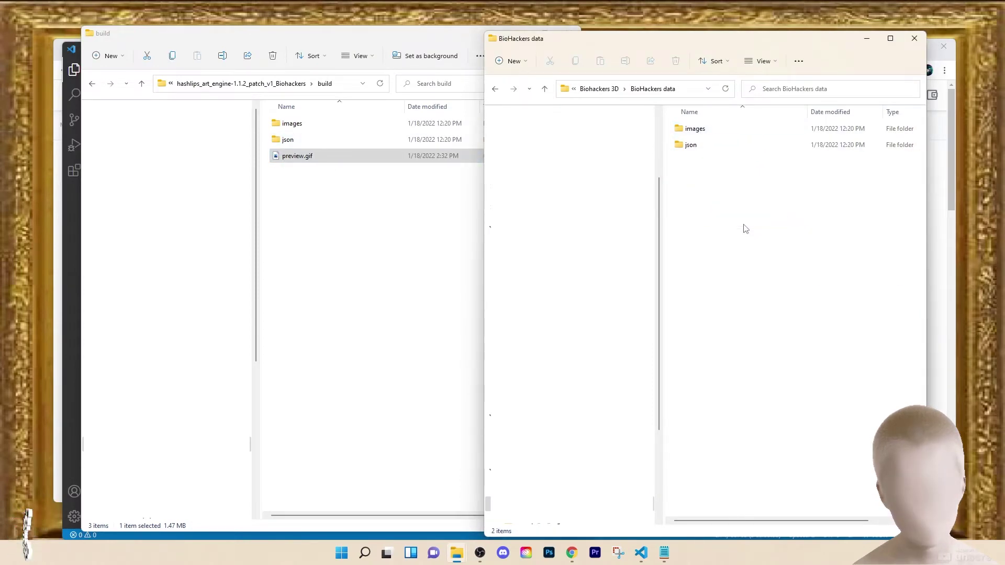
left_click_drag(285, 159, 743, 228)
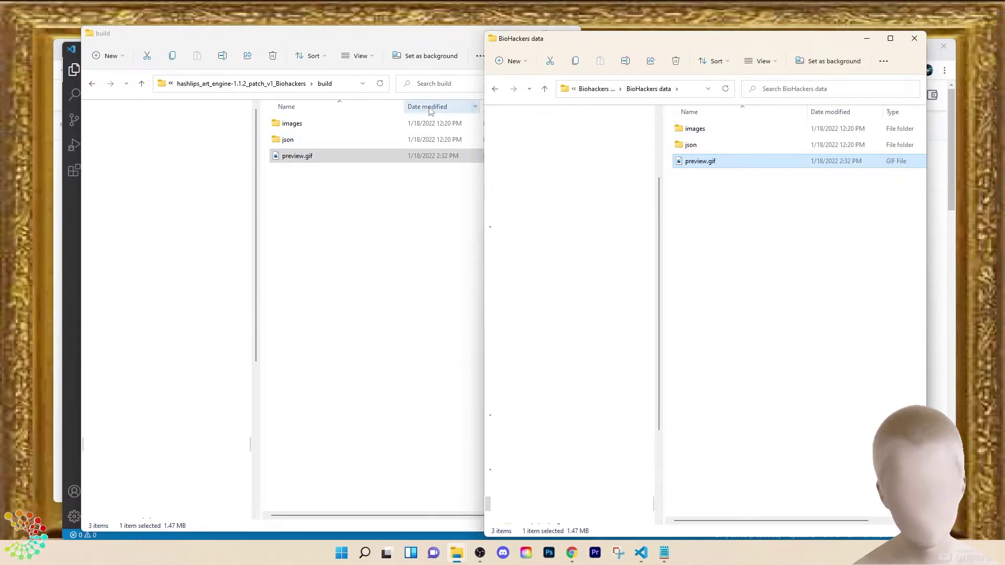
left_click(429, 41)
left_click(521, 34)
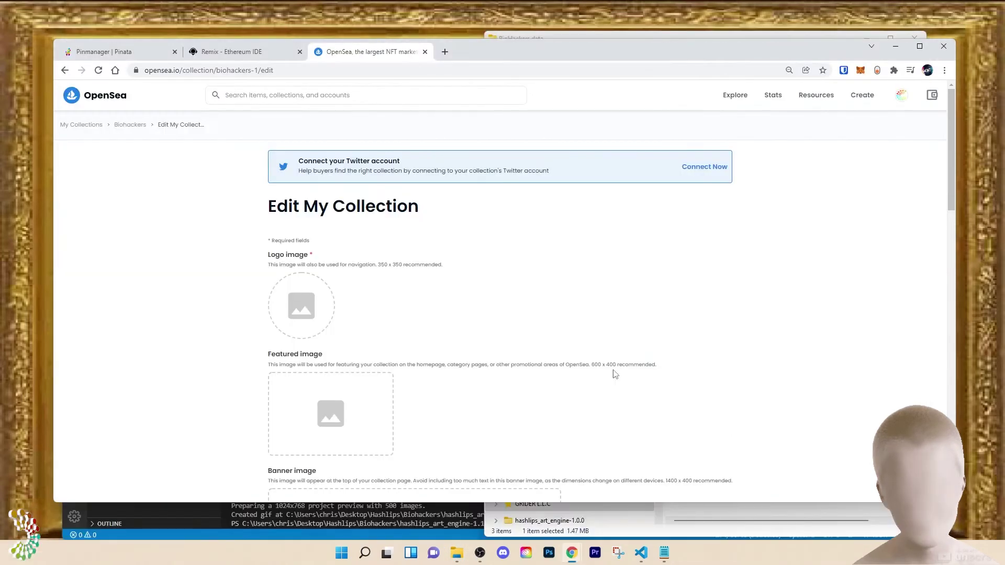
Upload preview.gif from BioHackers data as the collection's logo image.
left_click(296, 314)
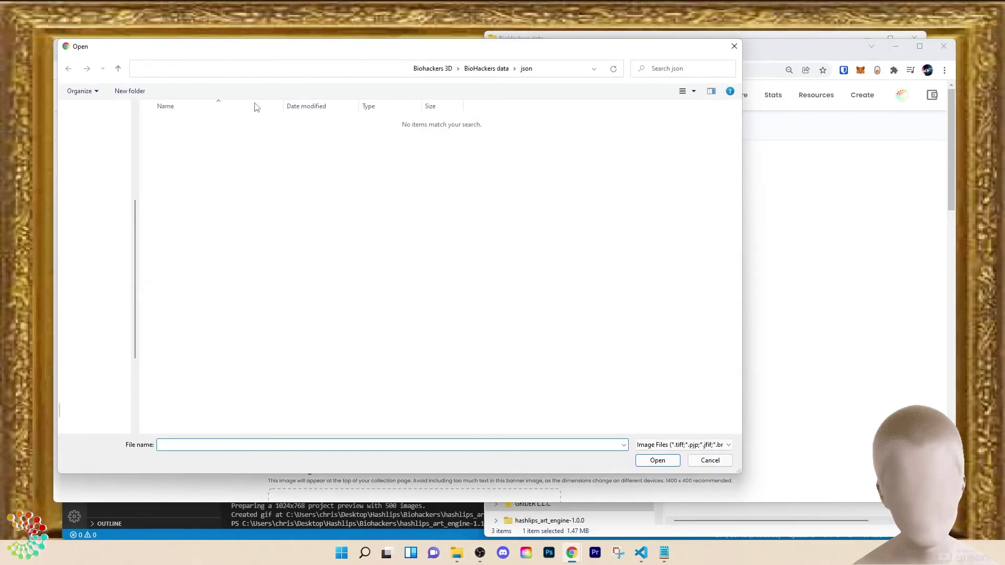
left_click(487, 69)
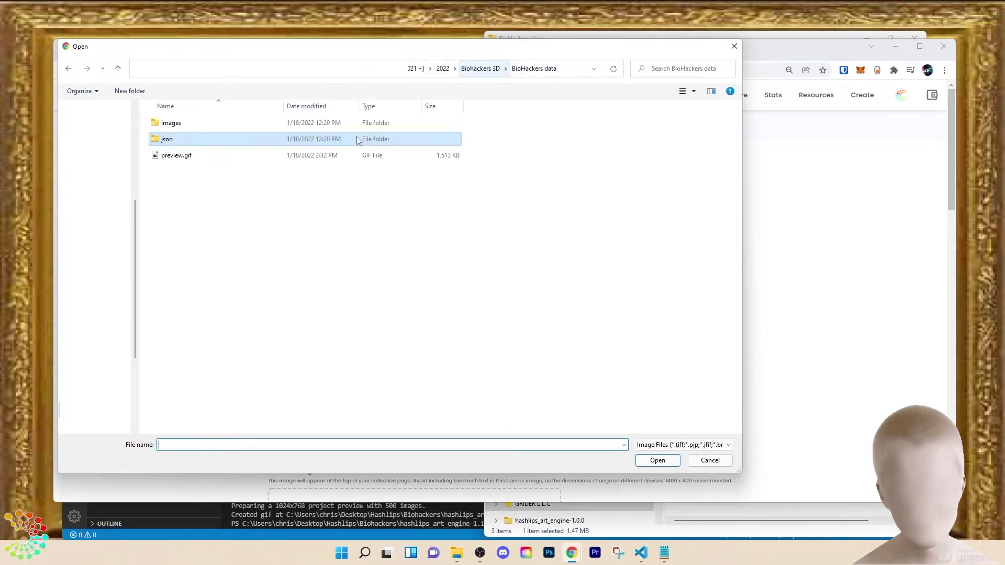
left_click(211, 158)
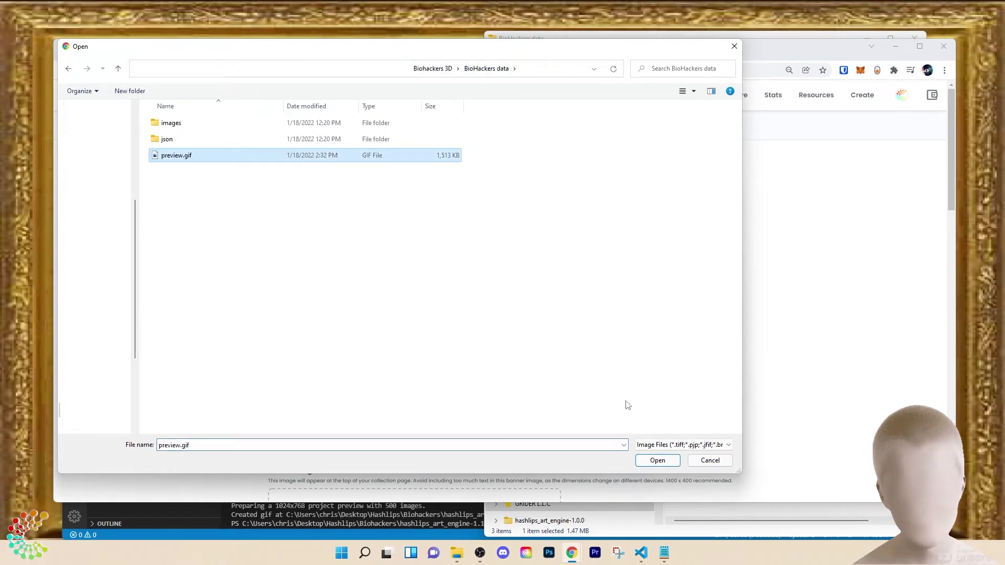
left_click(666, 462)
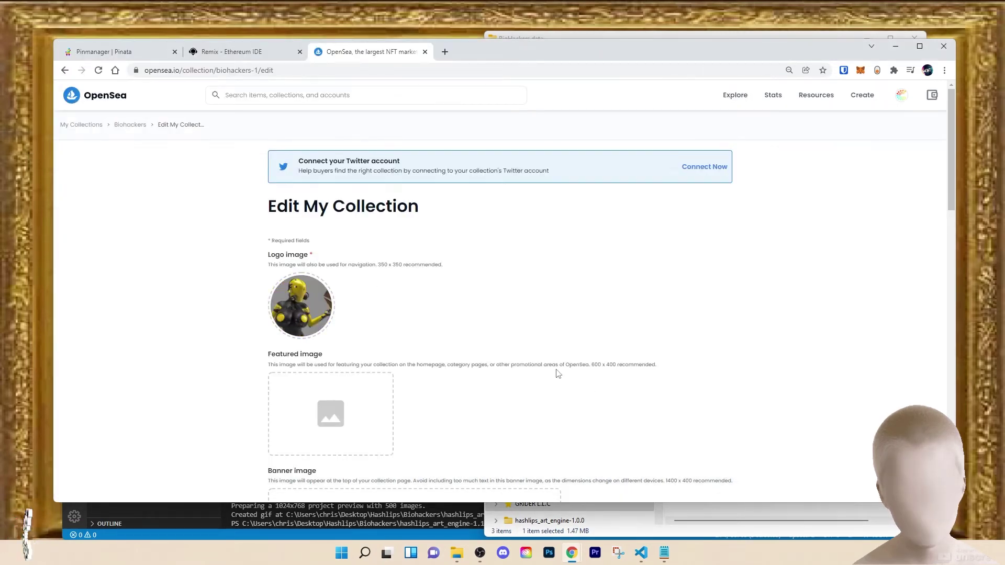
scroll(409, 362, "down", 2)
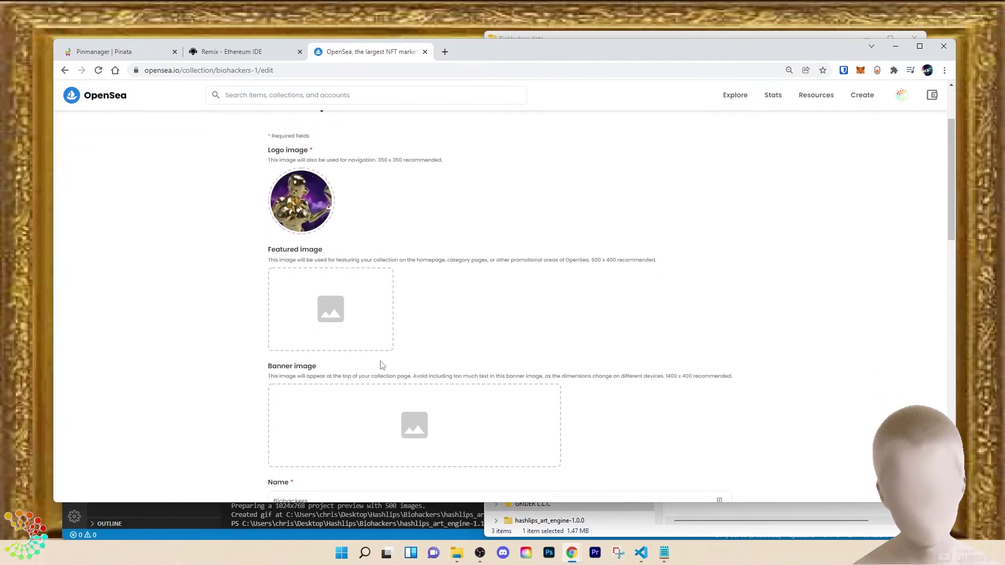
scroll(438, 296, "down", 3)
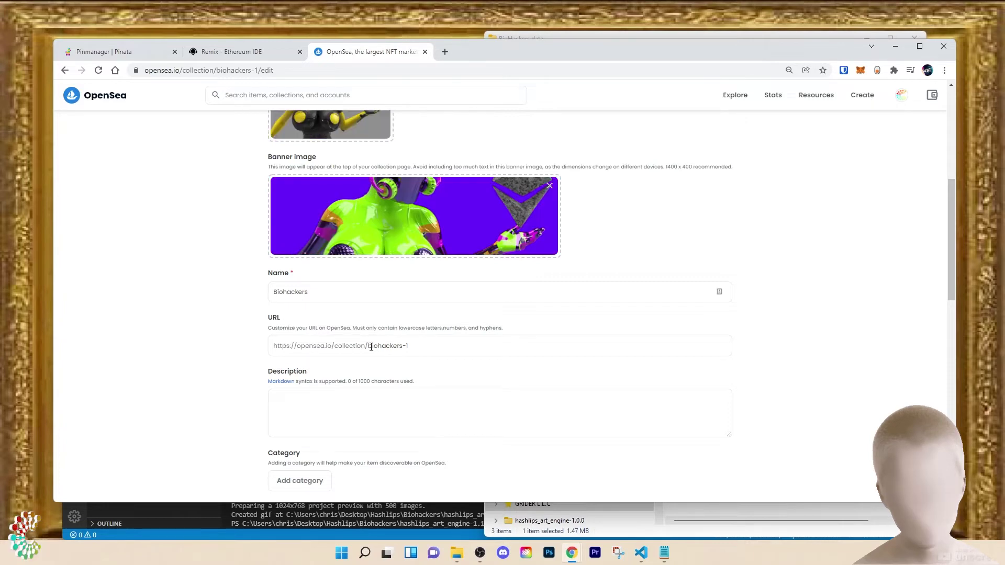
Change the collection URL from biohackers-1 to bio-hackers.
double_click(404, 345)
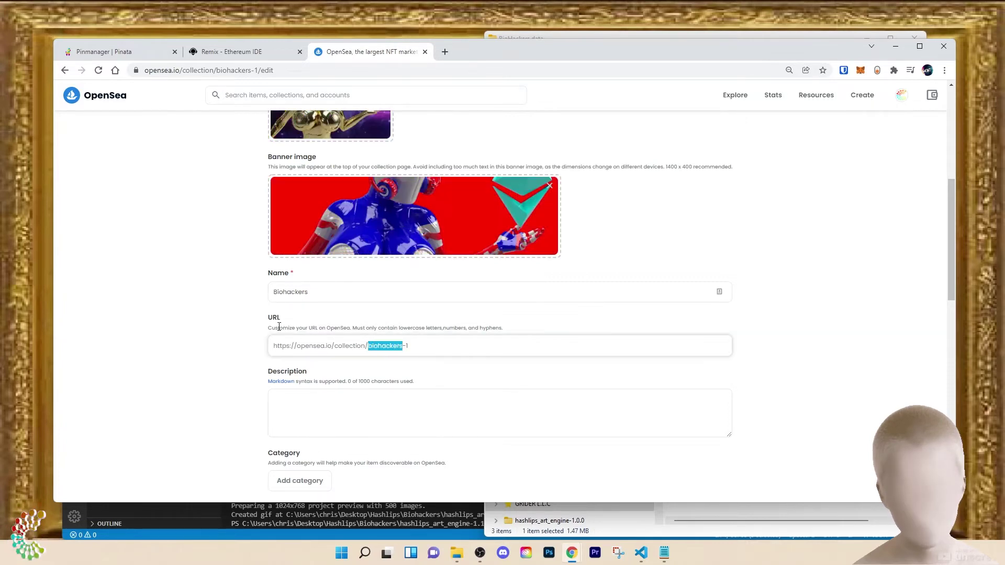
key("End")
key("BackSpace")
key("BackSpace")
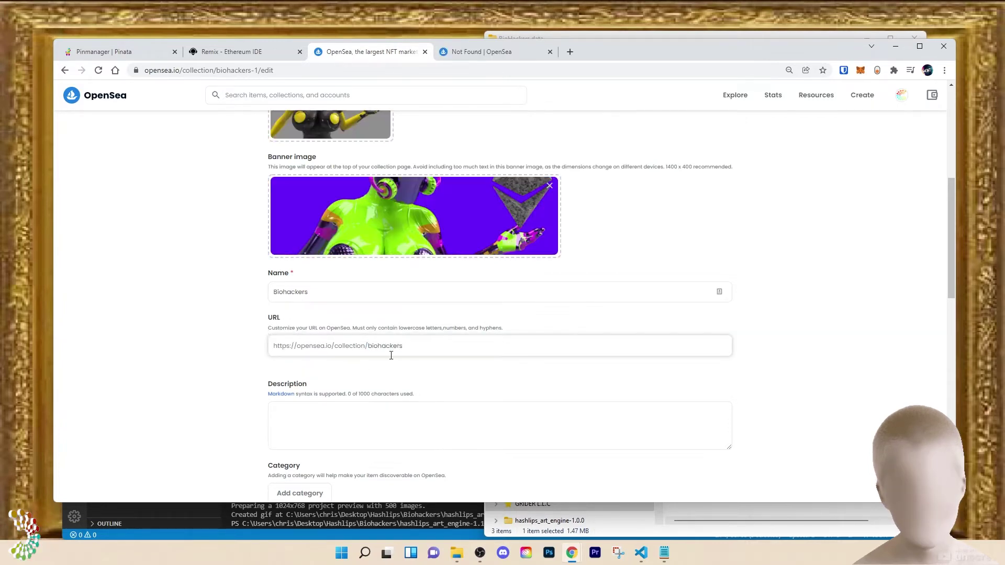
left_click(376, 346)
type("-")
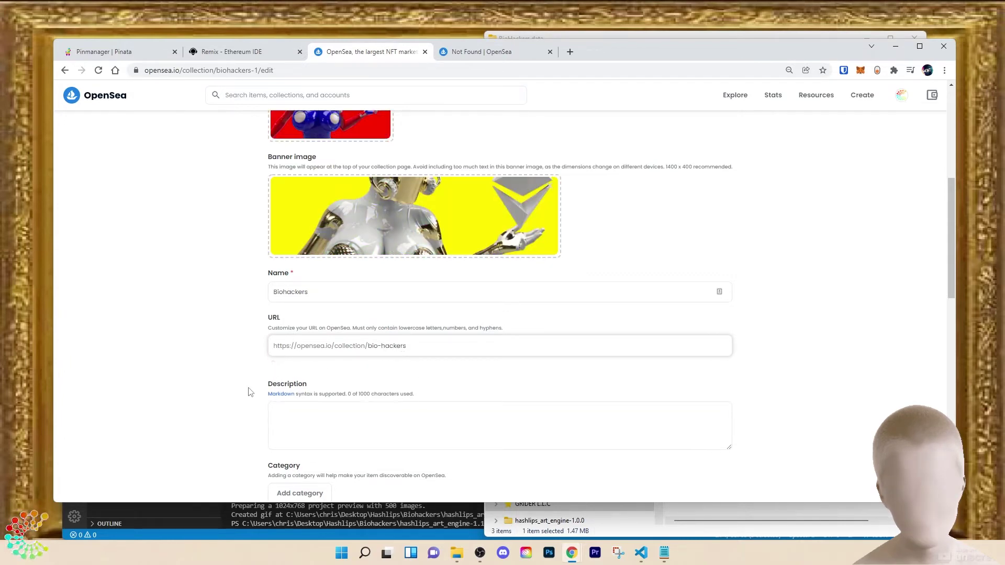
Enter 'Biohackers by CRISPR' as the collection description.
double_click(306, 291)
left_click(310, 424)
type("Biohackers")
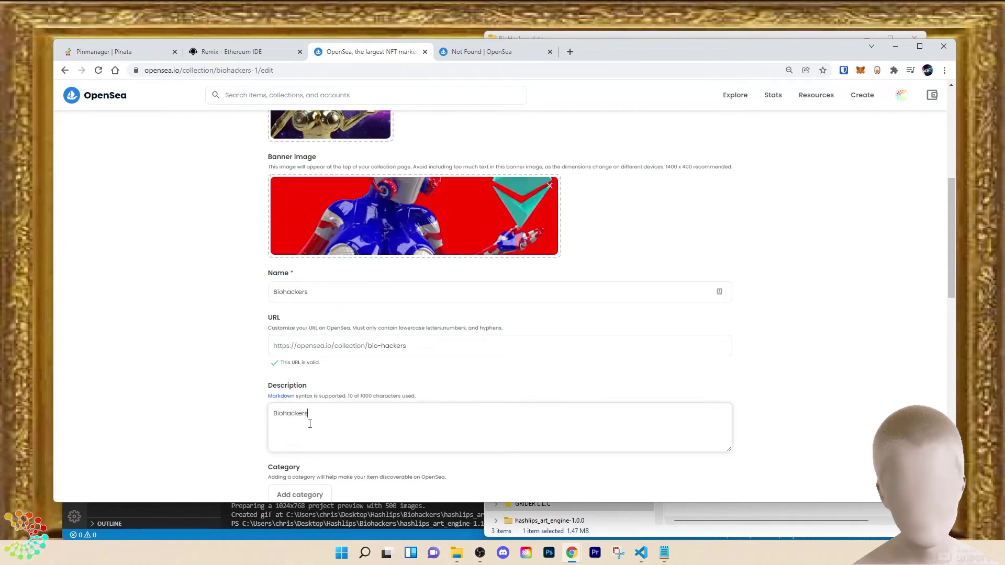
type(" by CRISPR")
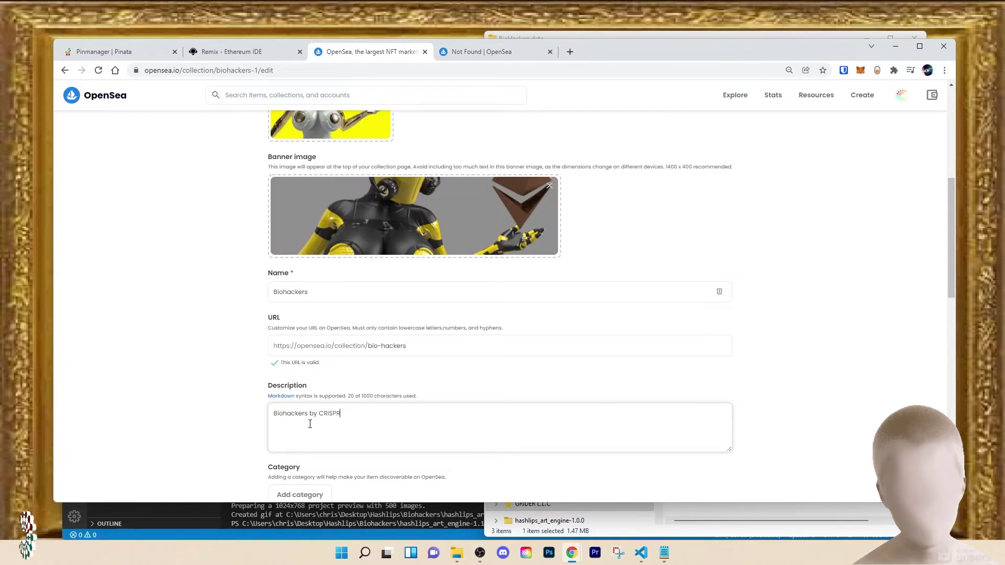
scroll(357, 425, "down", 2)
Replace the mistakenly picked Art category with Collectibles.
left_click(310, 339)
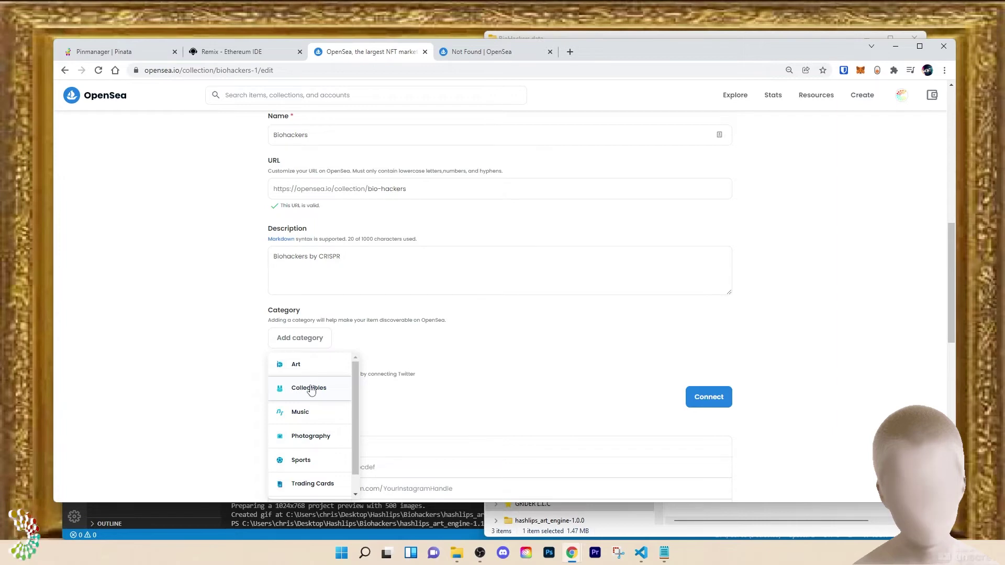
left_click(296, 364)
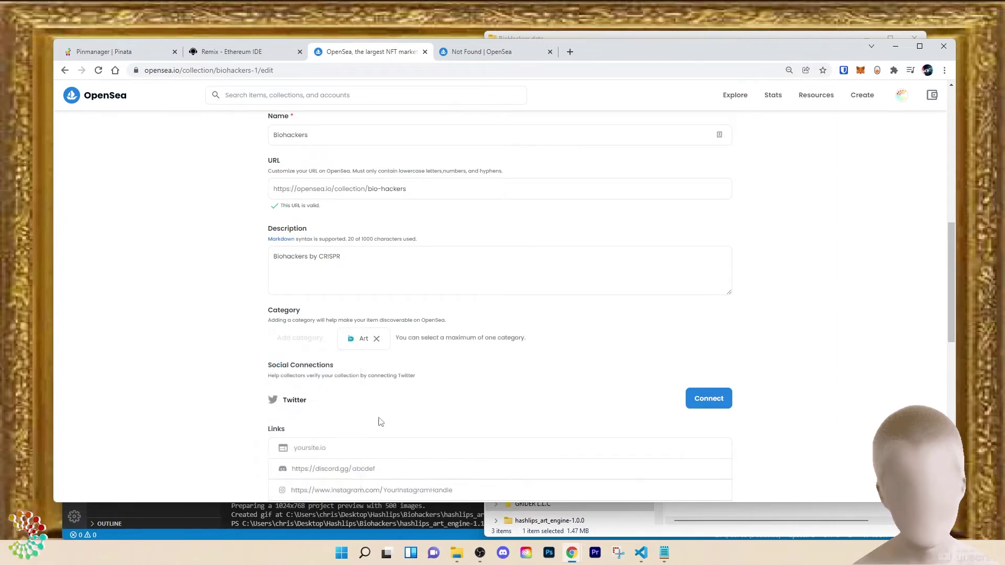
left_click(376, 339)
left_click(311, 342)
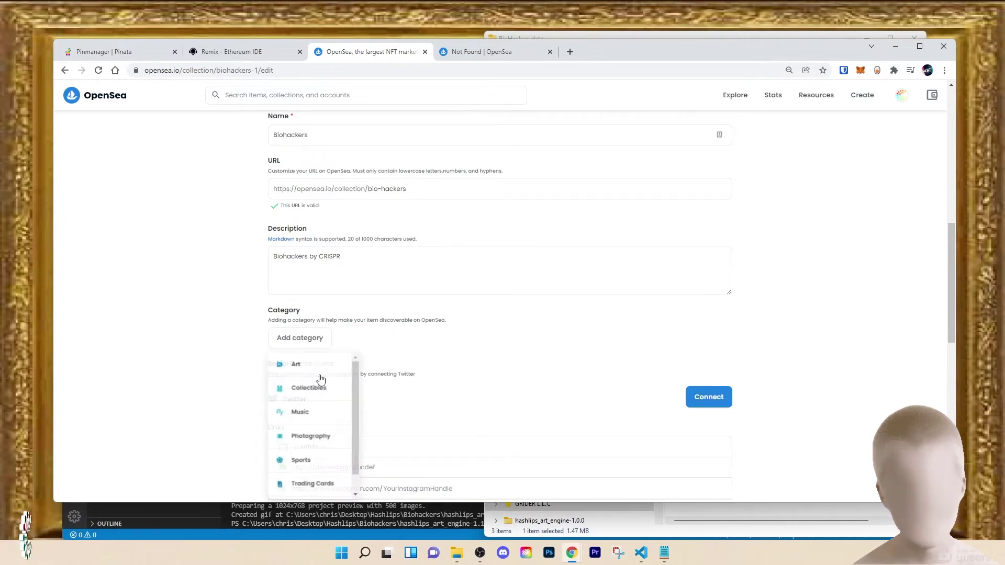
left_click(305, 389)
scroll(447, 374, "down", 1)
scroll(463, 357, "down", 1)
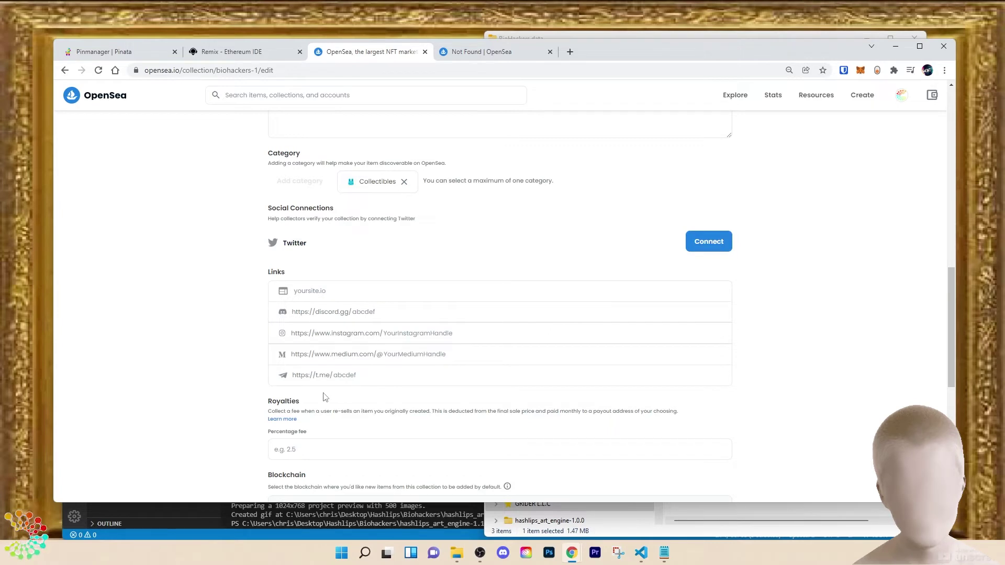
scroll(324, 397, "down", 2)
left_click(467, 293)
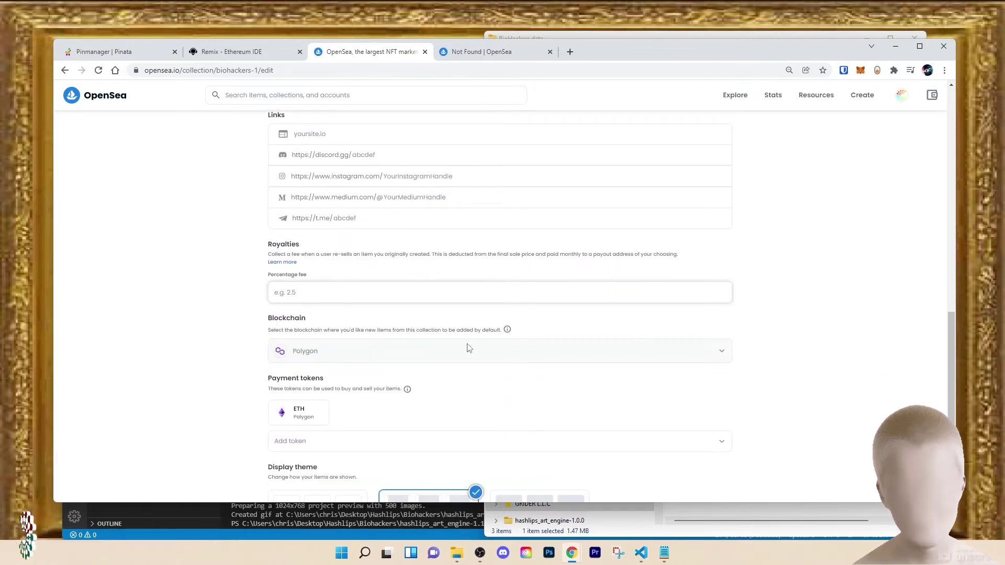
type("10")
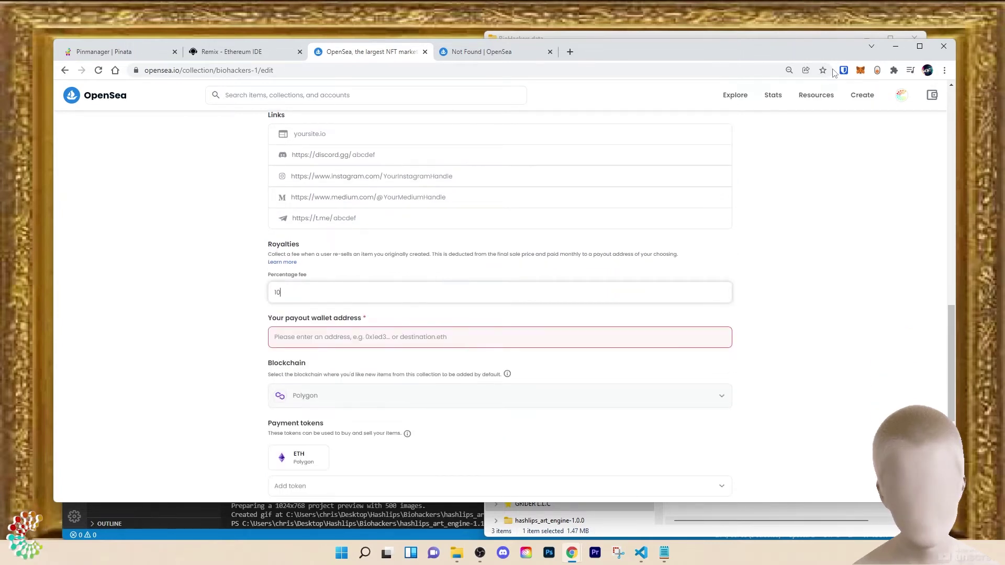
Paste the MetaMask account address as the payout wallet address.
left_click(861, 71)
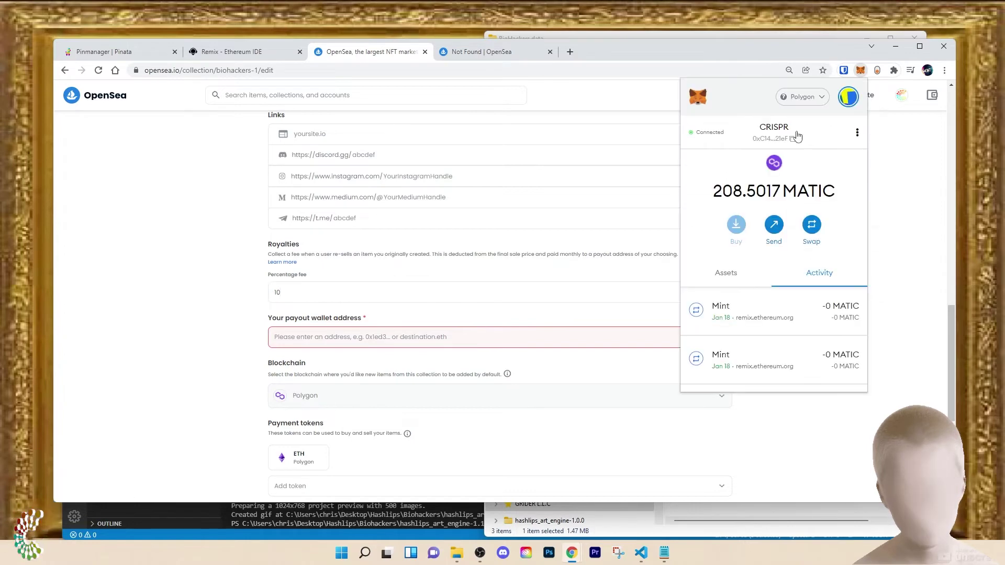
left_click(773, 130)
left_click(341, 339)
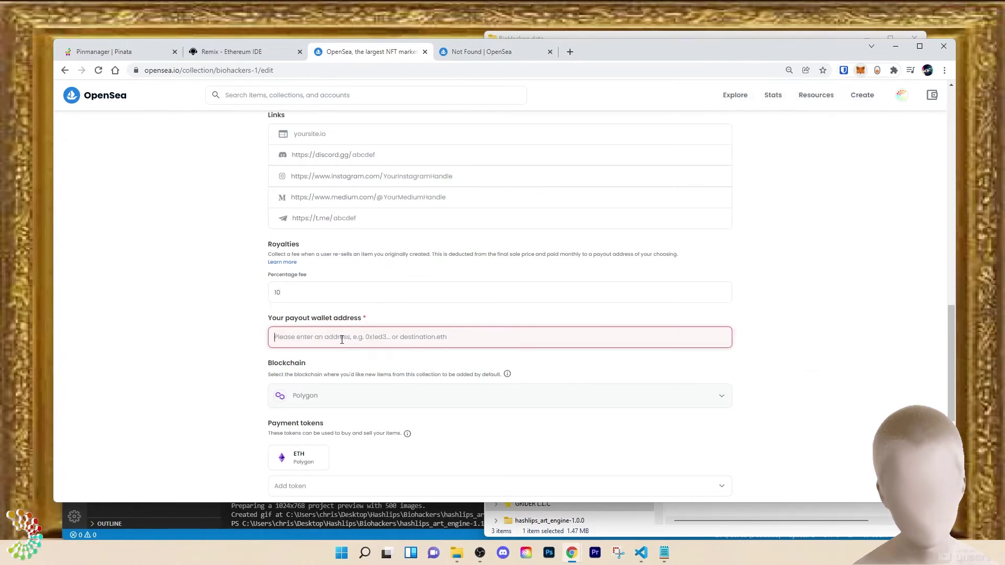
key("ctrl+v")
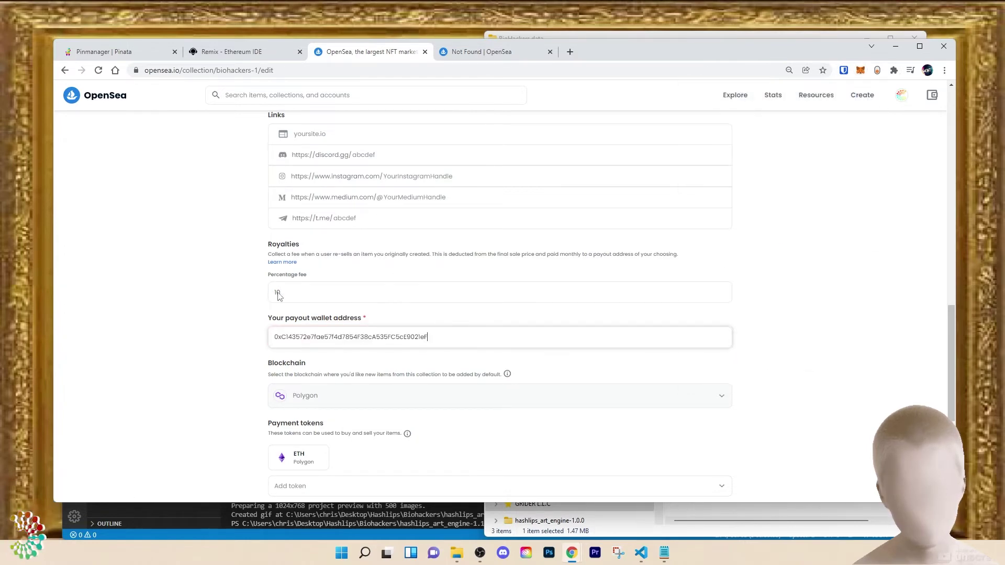
scroll(245, 303, "down", 1)
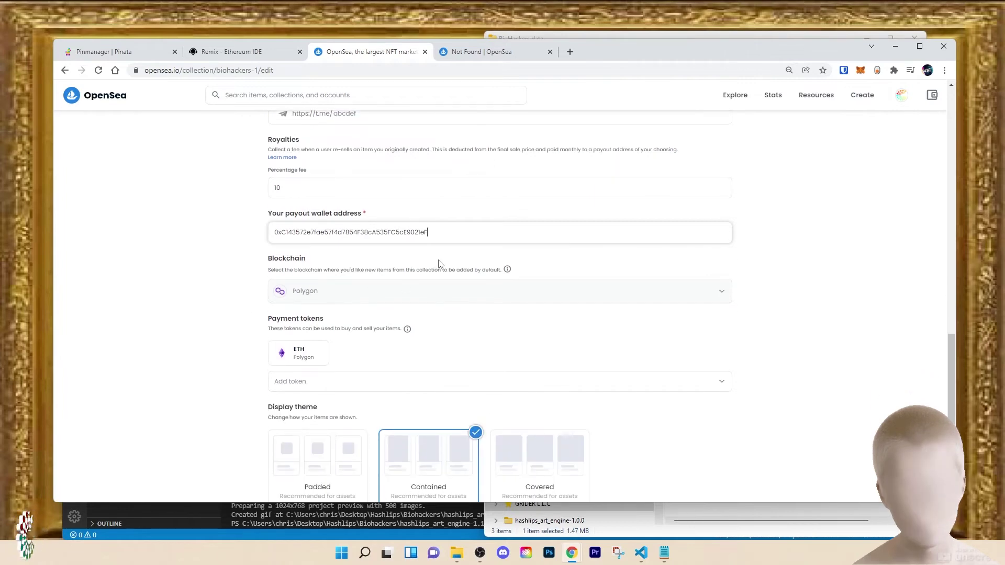
left_click(249, 52)
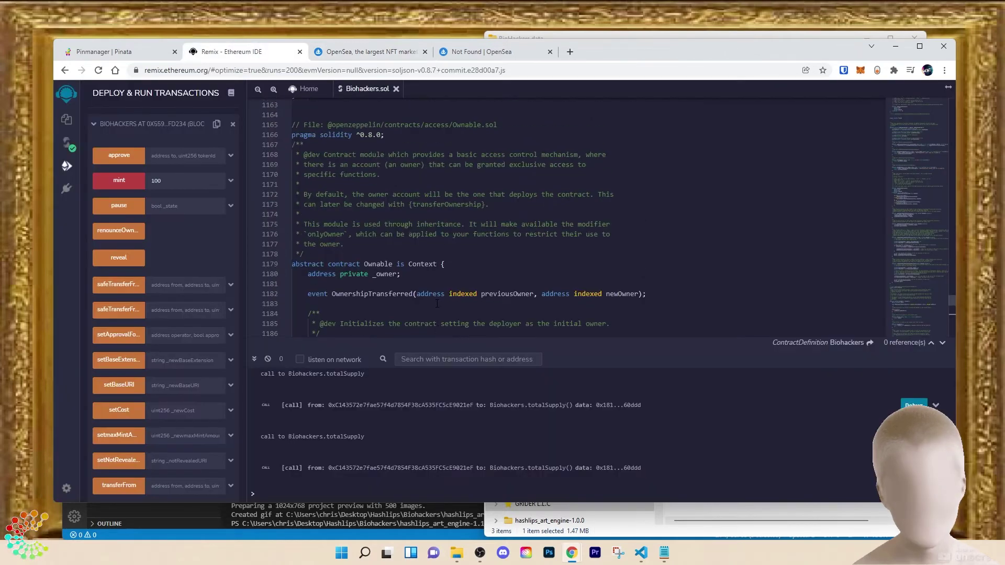
scroll(430, 283, "up", 2)
scroll(429, 283, "up", 3)
scroll(430, 283, "up", 3)
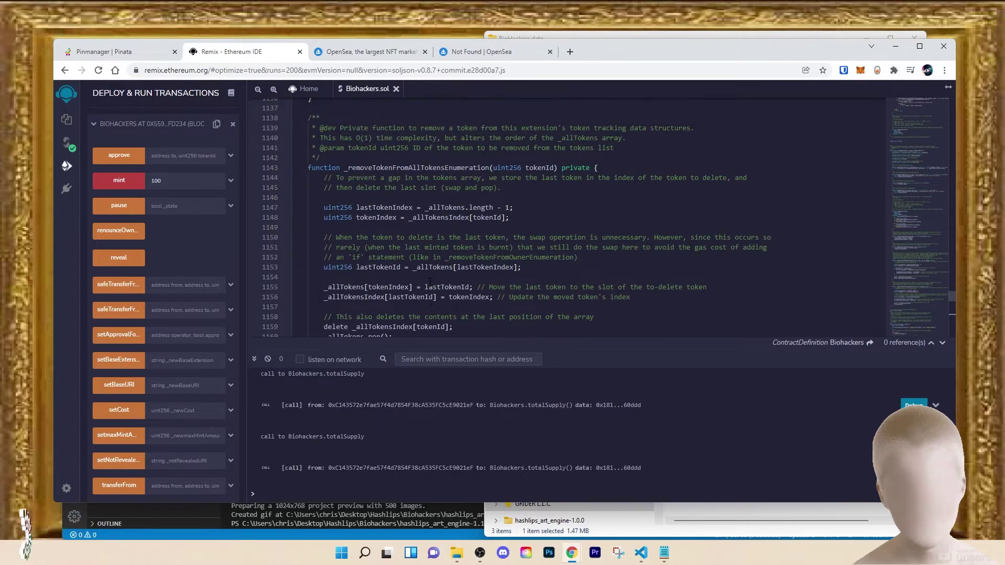
scroll(429, 283, "up", 3)
scroll(429, 283, "down", 10)
scroll(426, 281, "down", 10)
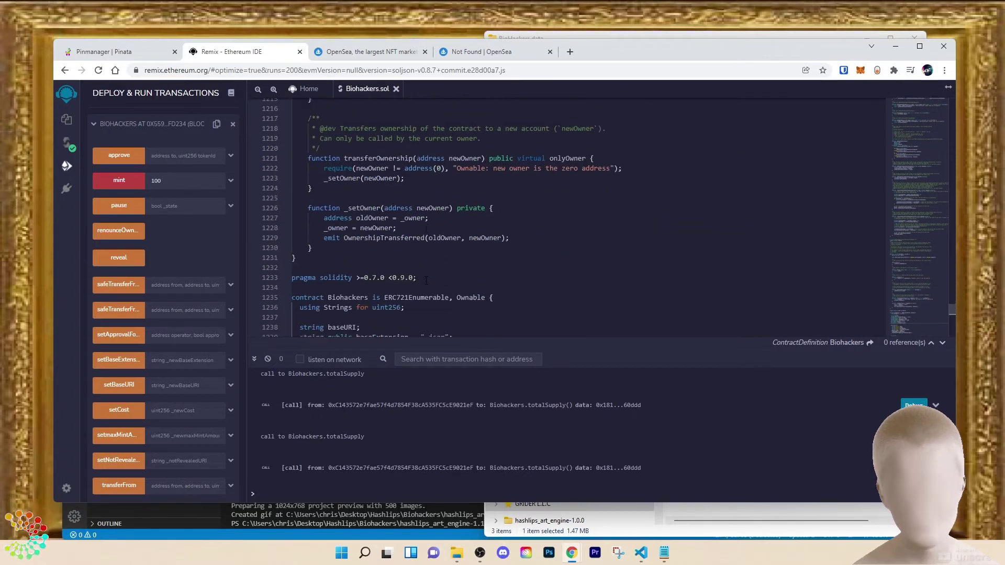
scroll(425, 281, "down", 1)
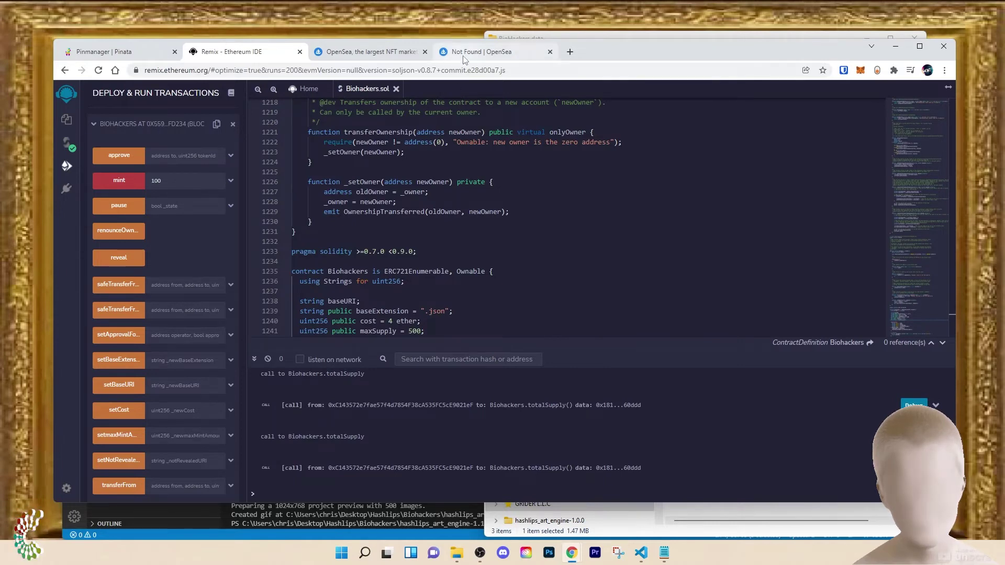
left_click(386, 59)
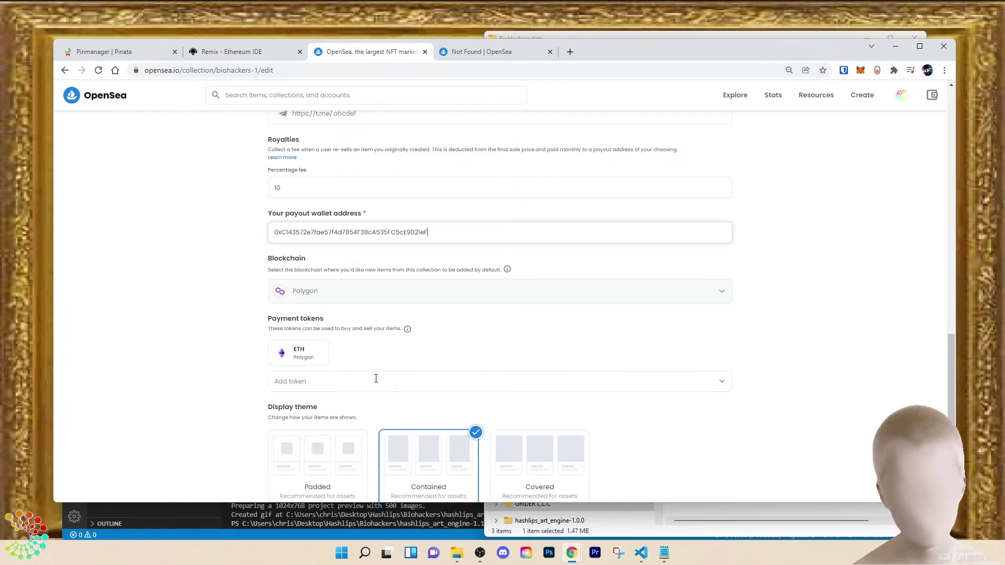
scroll(427, 331, "down", 1)
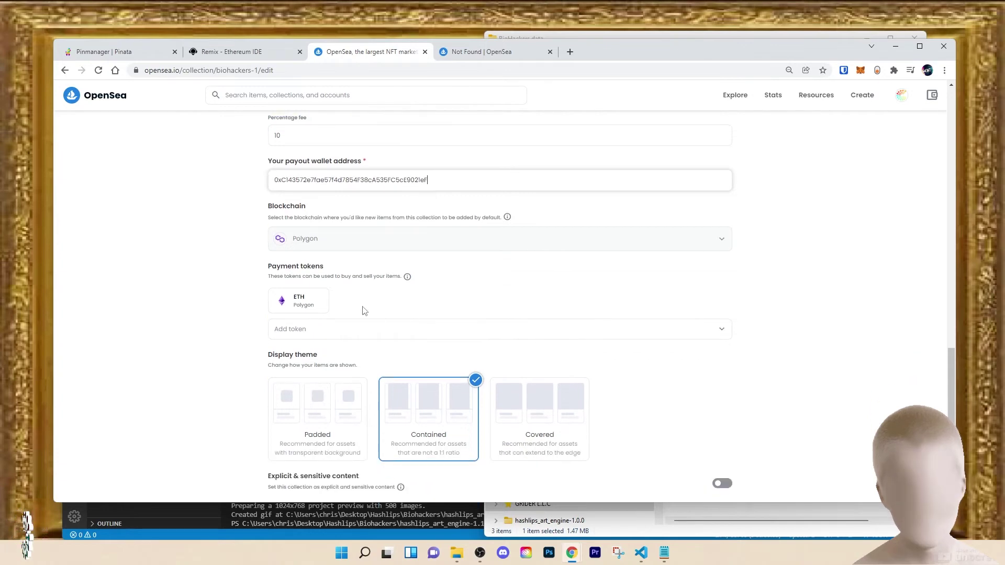
Set the Covered display theme, submit the edits and confirm the bio-hackers URL change.
left_click(516, 404)
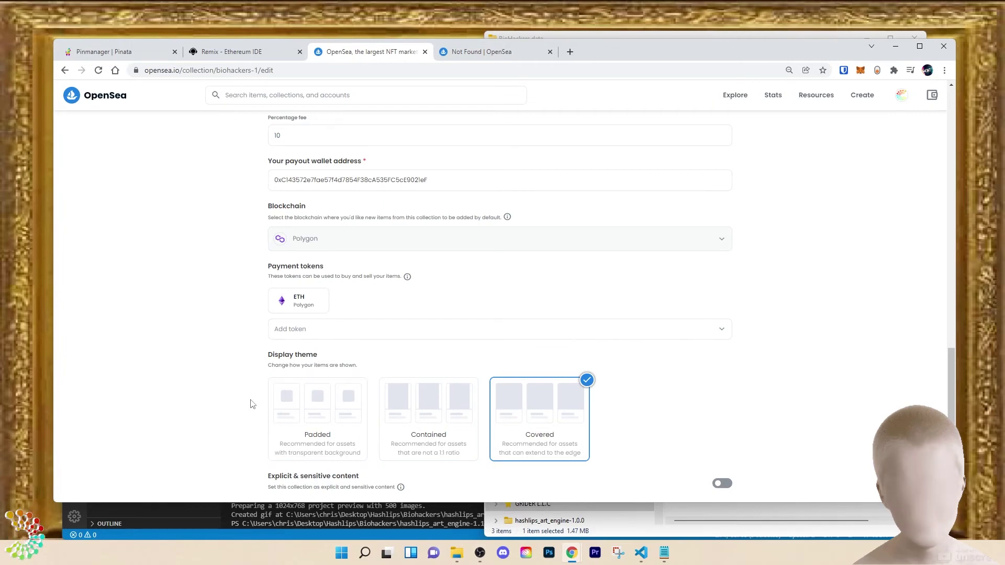
scroll(251, 405, "down", 2)
left_click(278, 472)
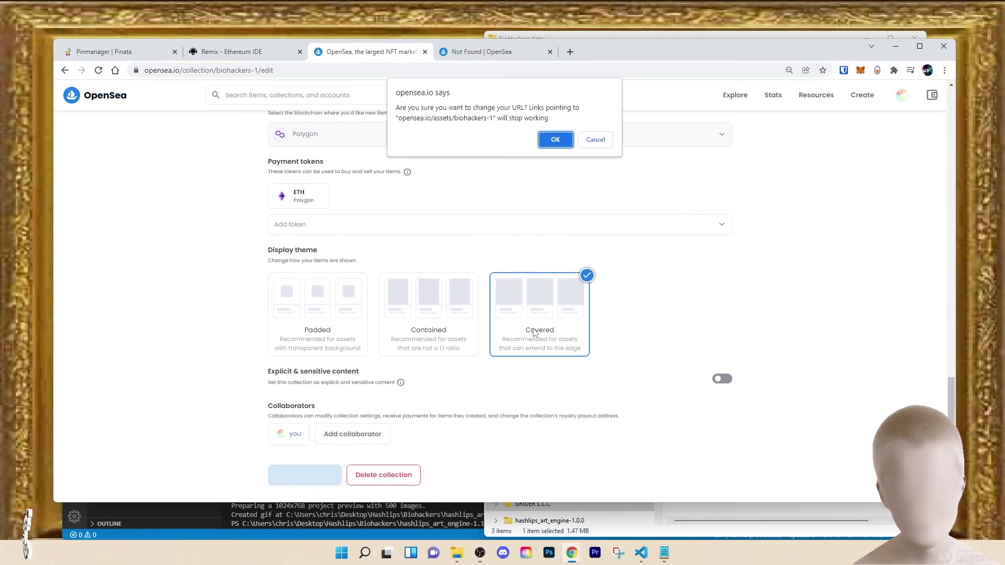
left_click(556, 146)
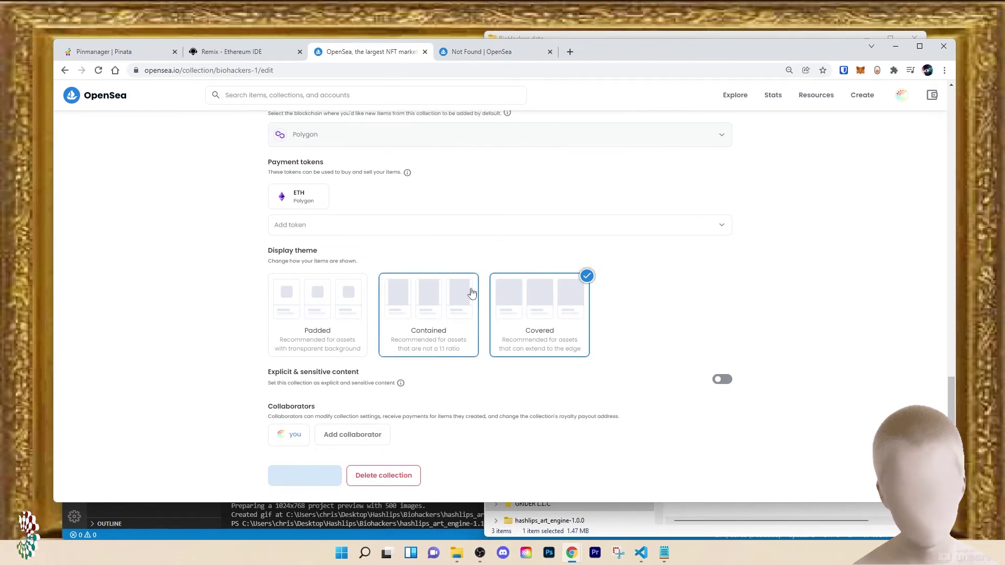
scroll(474, 300, "up", 5)
scroll(461, 299, "up", 3)
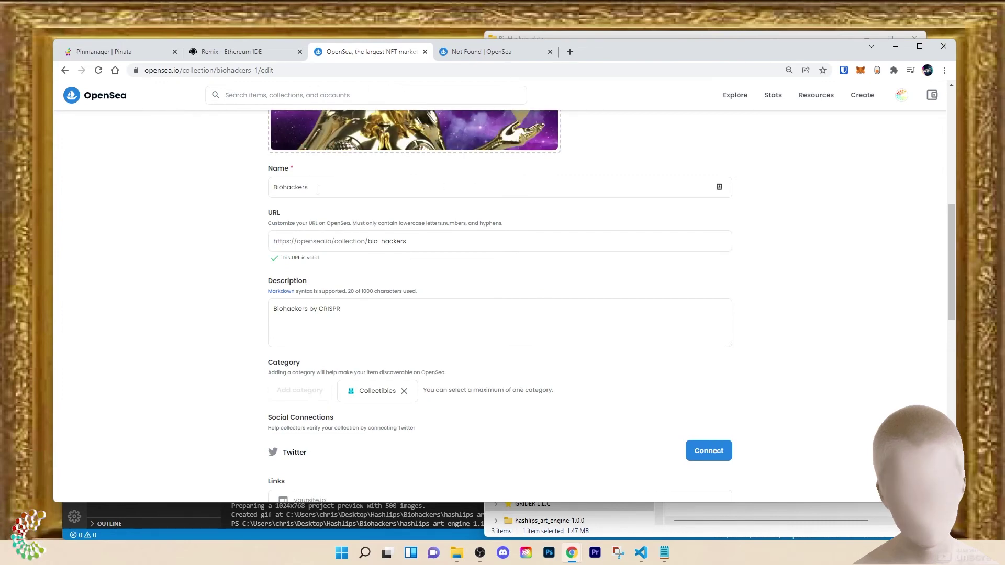
scroll(532, 388, "down", 5)
scroll(532, 387, "down", 3)
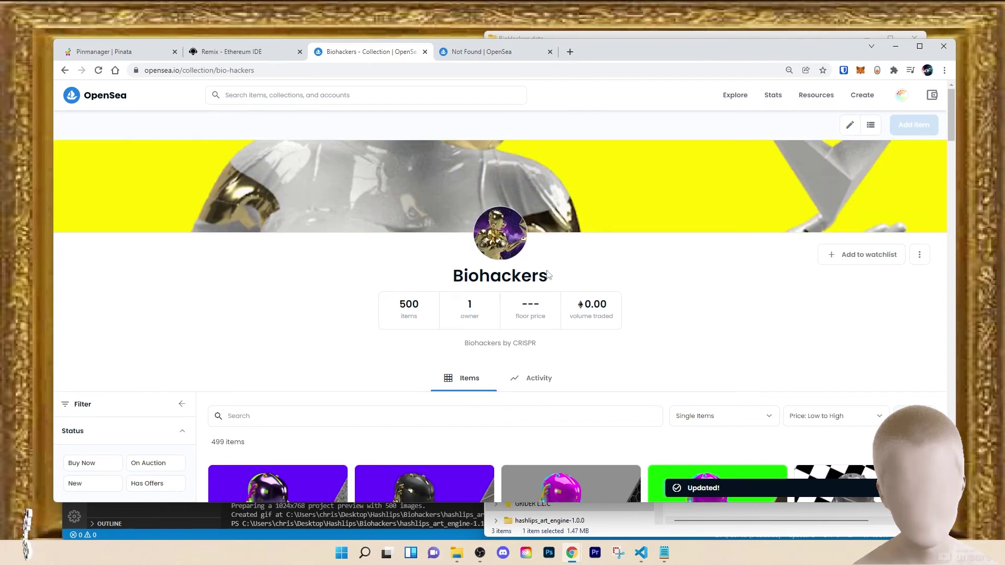
Bring up the My Collections overview from the profile menu.
mouse_move(902, 95)
left_click(875, 195)
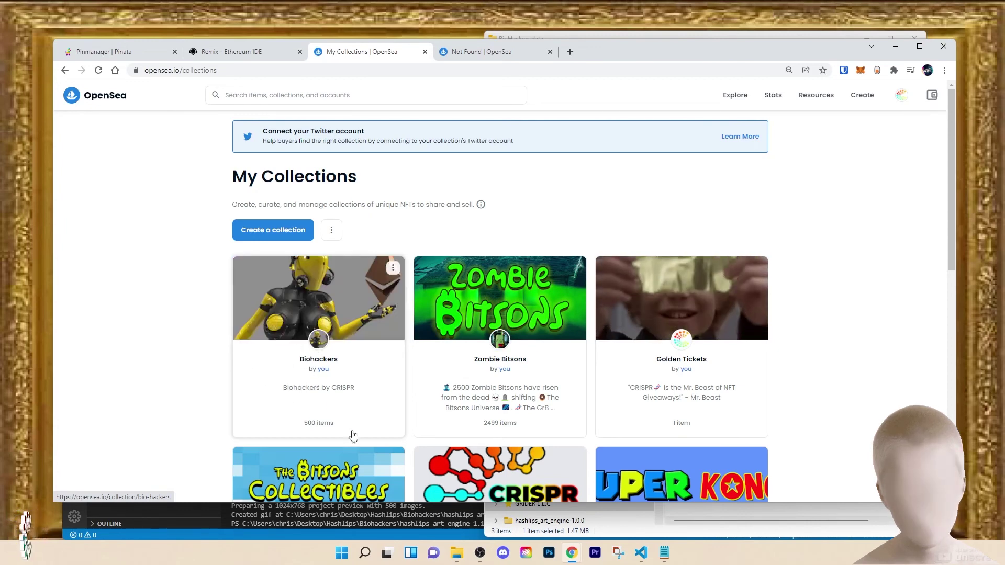
Return to the browser and go to the Biohackers collection page from My Collections.
left_click(642, 552)
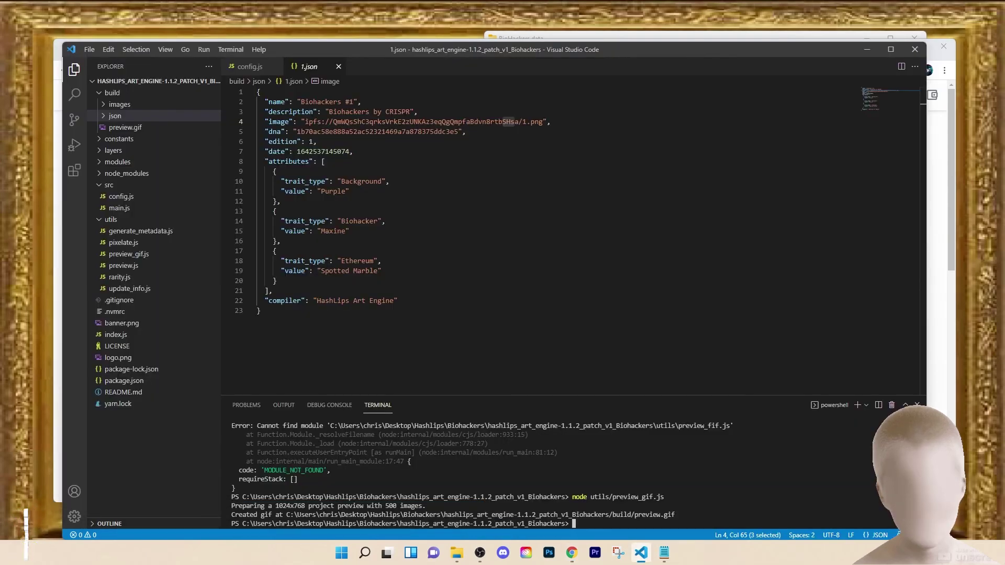
left_click(571, 552)
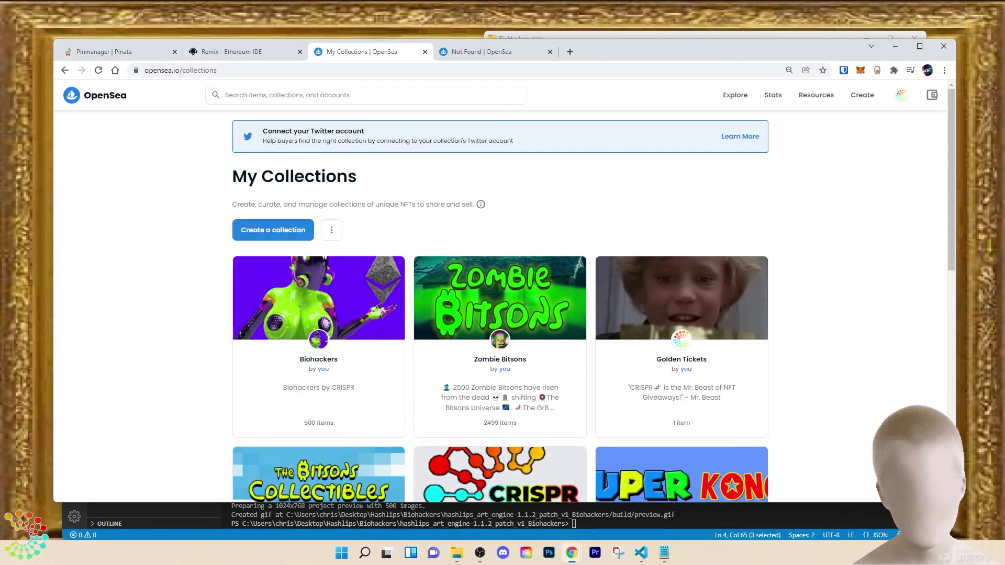
left_click(354, 319)
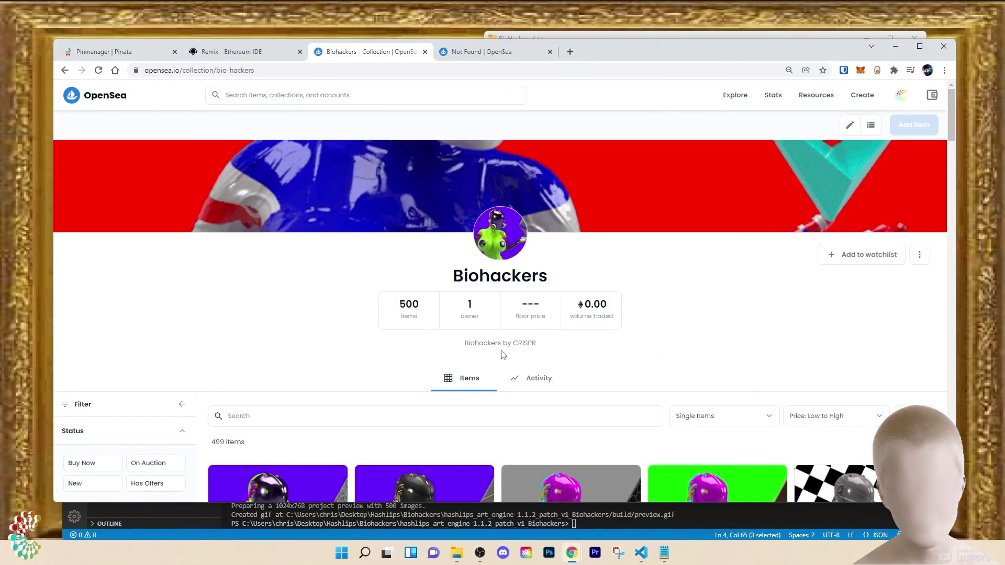
Reopen the Edit My Collection form for Biohackers via the pencil icon.
left_click(850, 124)
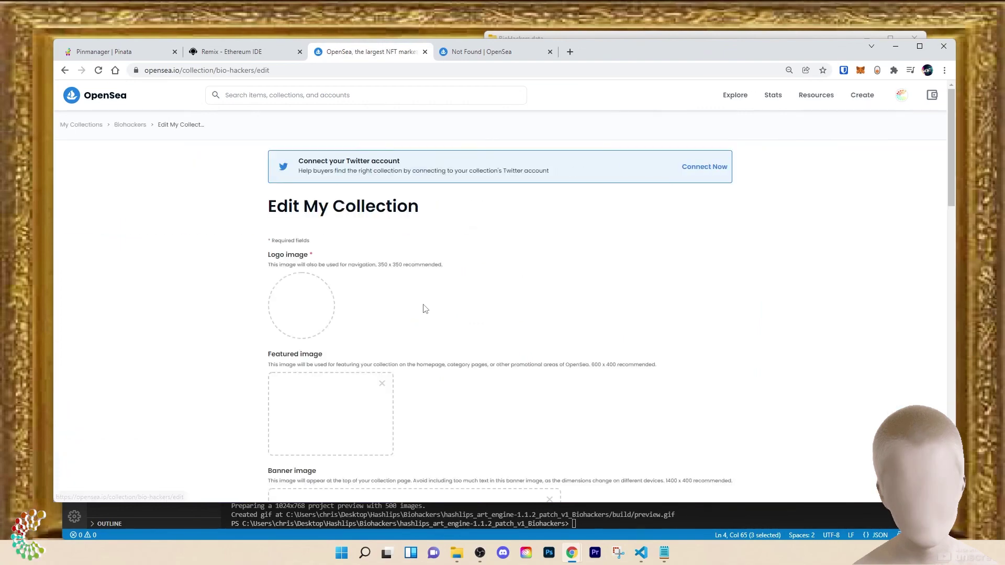
scroll(421, 391, "down", 2)
scroll(422, 390, "down", 2)
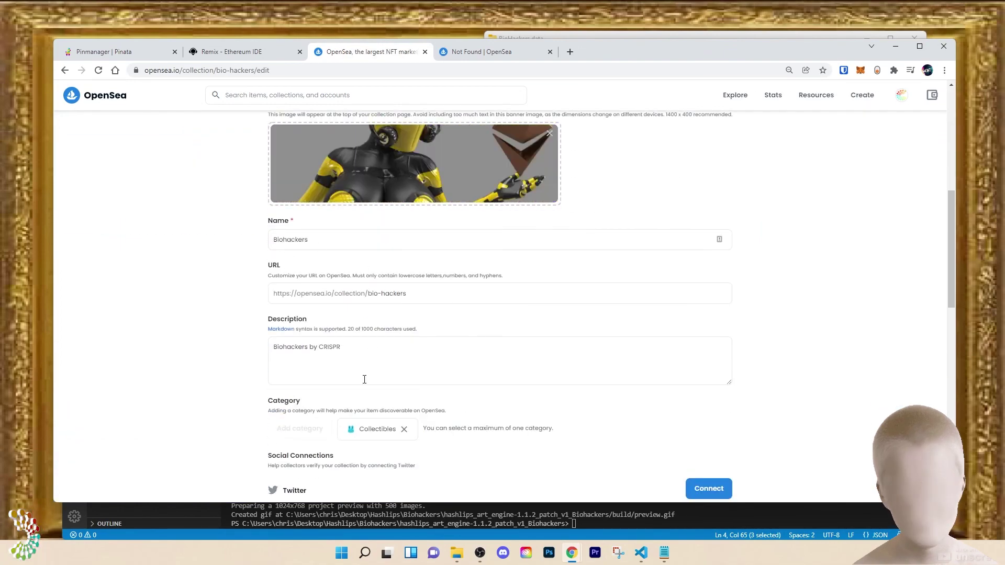
scroll(364, 382, "down", 2)
scroll(375, 383, "down", 1)
scroll(375, 381, "down", 2)
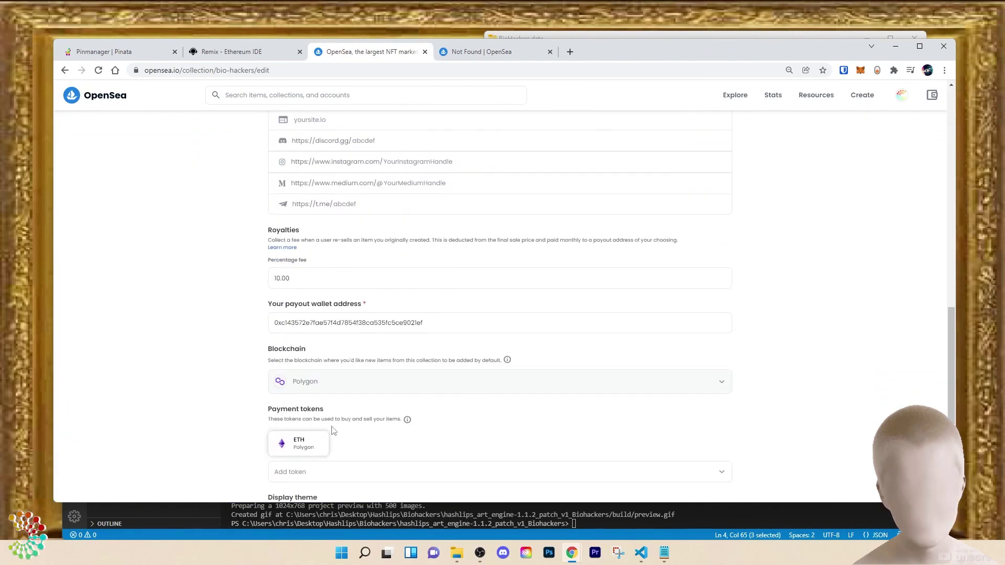
scroll(375, 382, "down", 2)
scroll(375, 381, "down", 2)
scroll(191, 224, "up", 5)
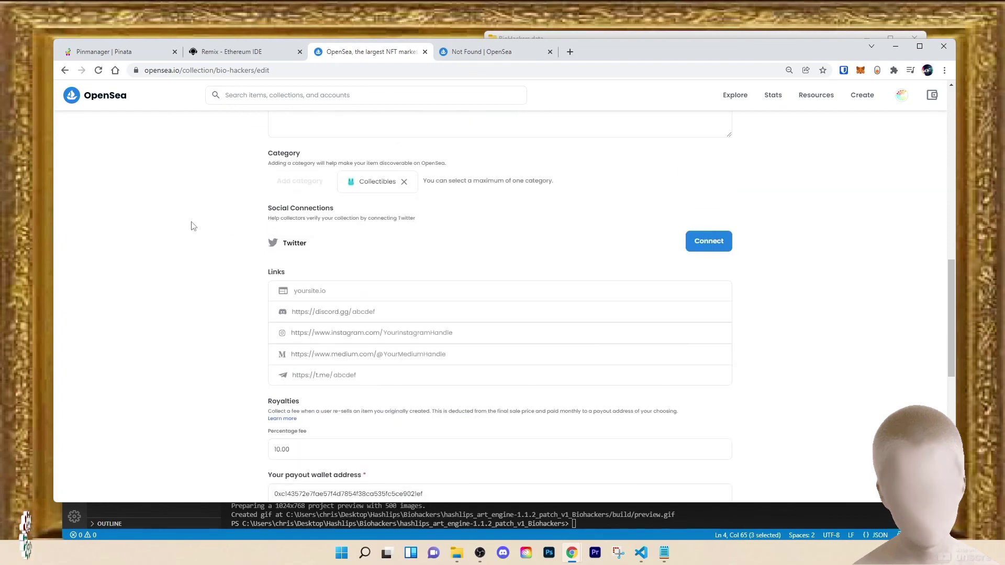
scroll(191, 225, "up", 4)
scroll(196, 218, "up", 4)
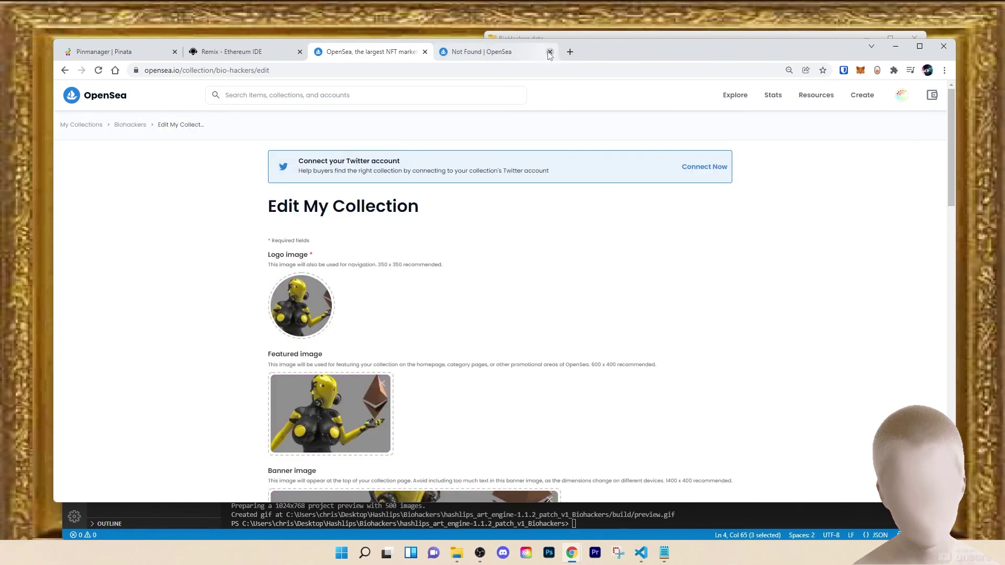